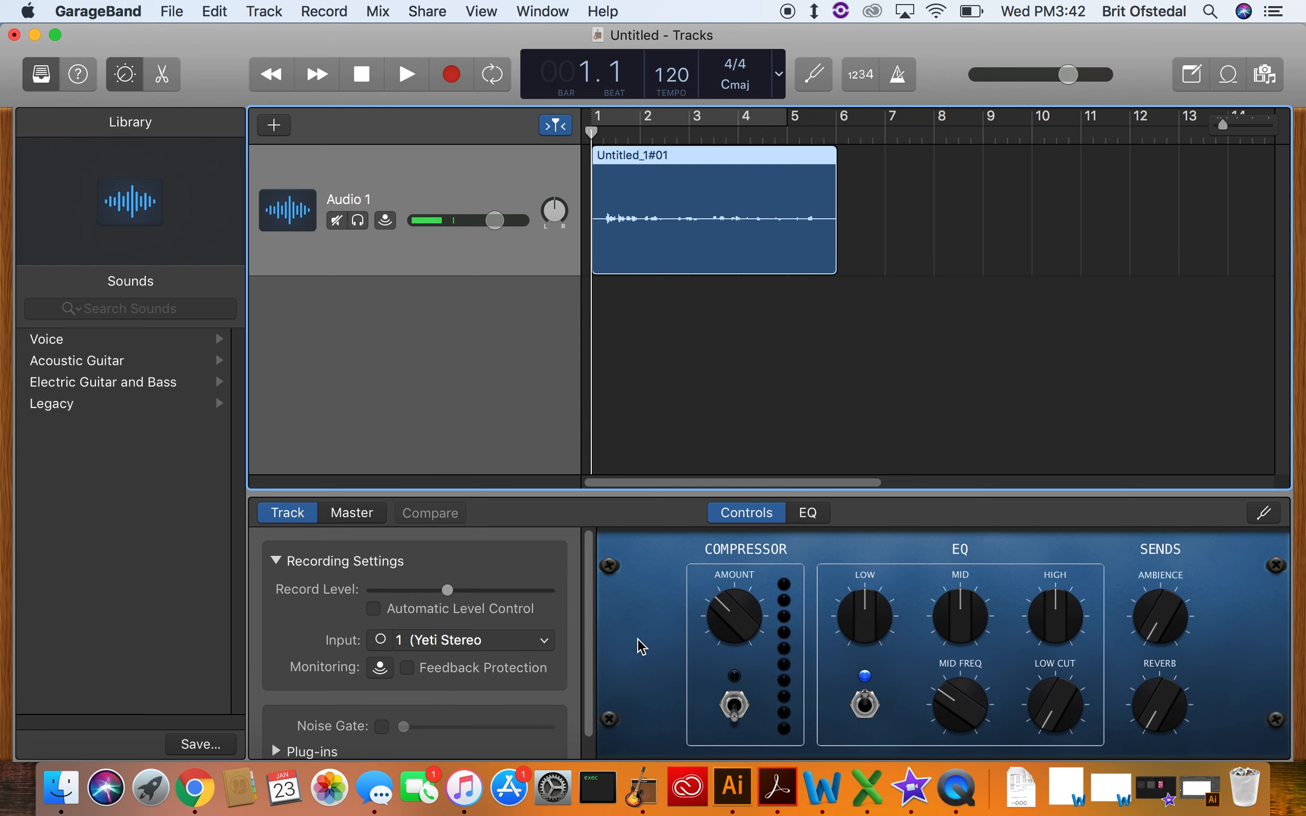
Step: Switch to iMovie and create a new movie project in iMovie Library 1
left_click(911, 793)
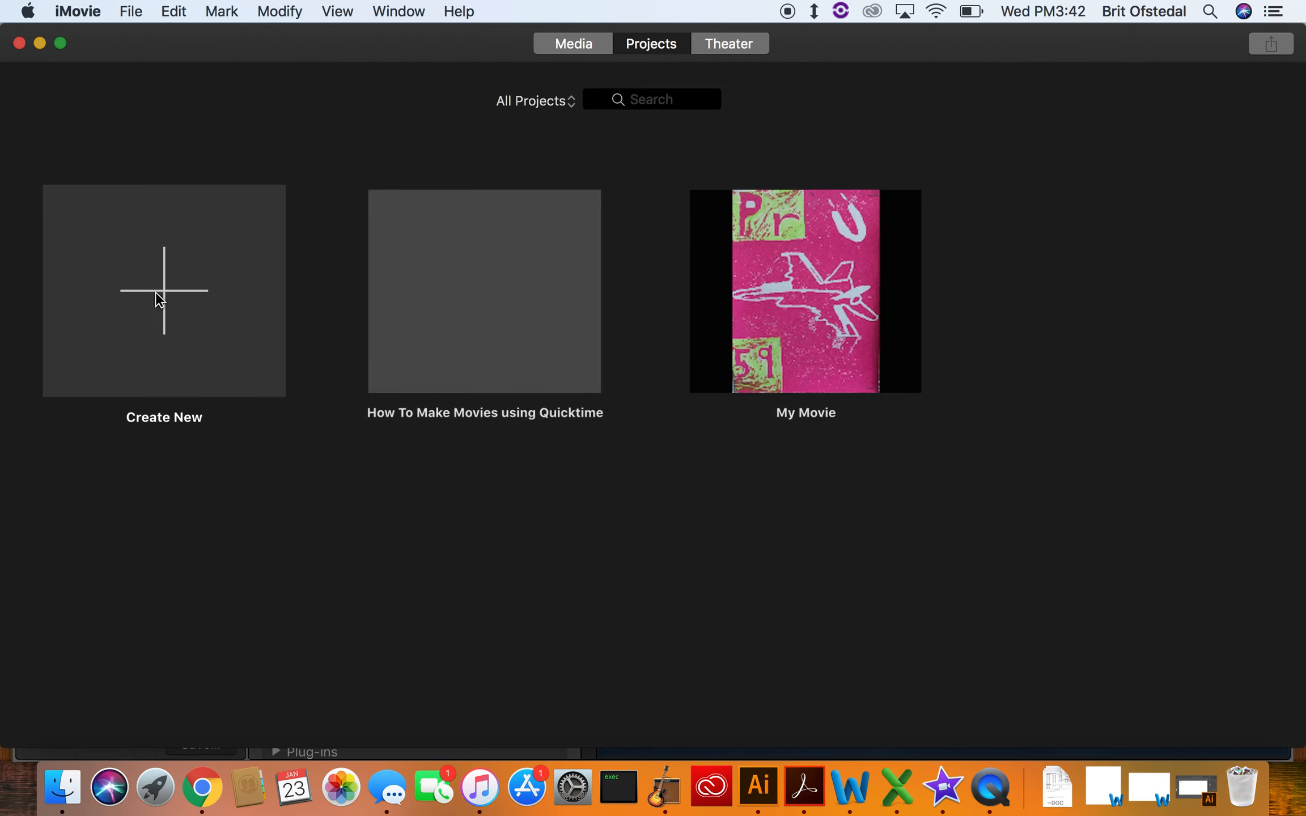
left_click(169, 303)
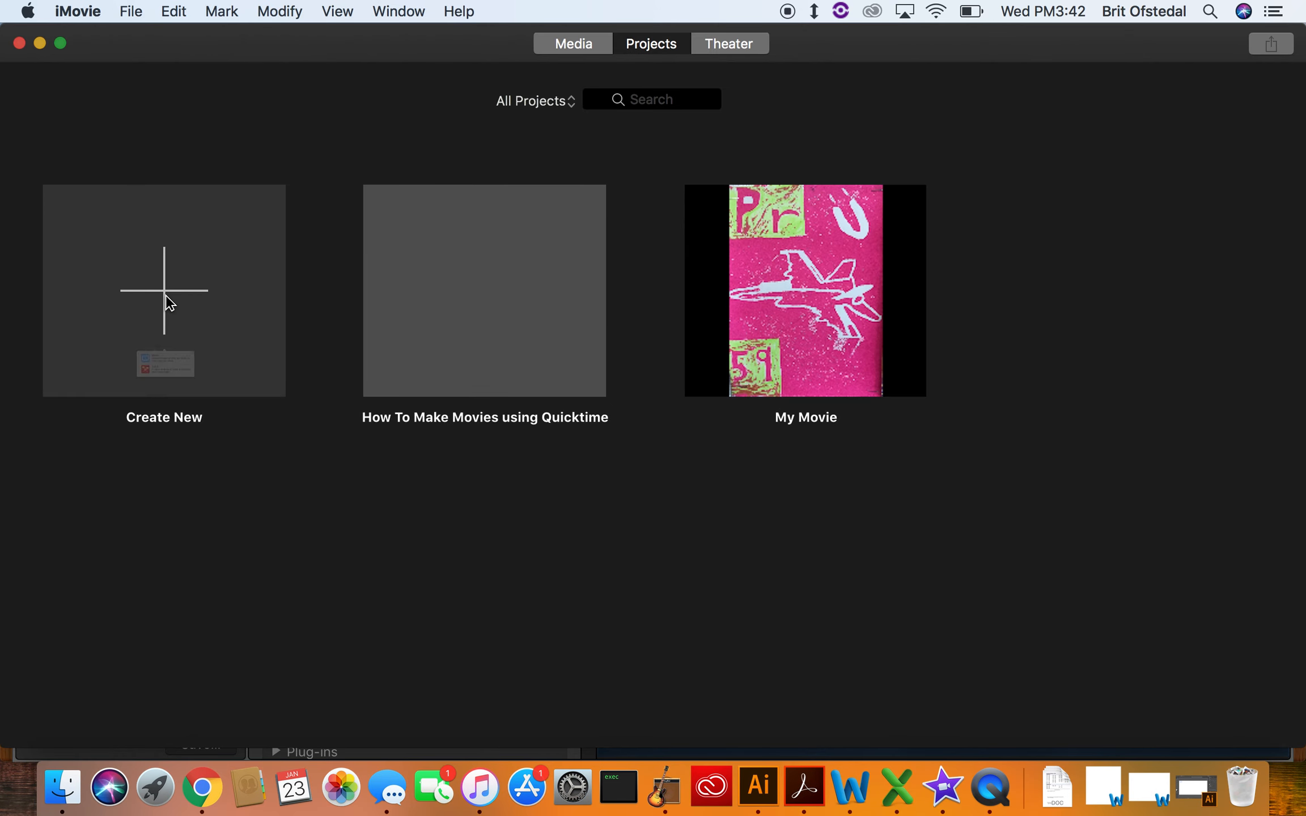
left_click(145, 400)
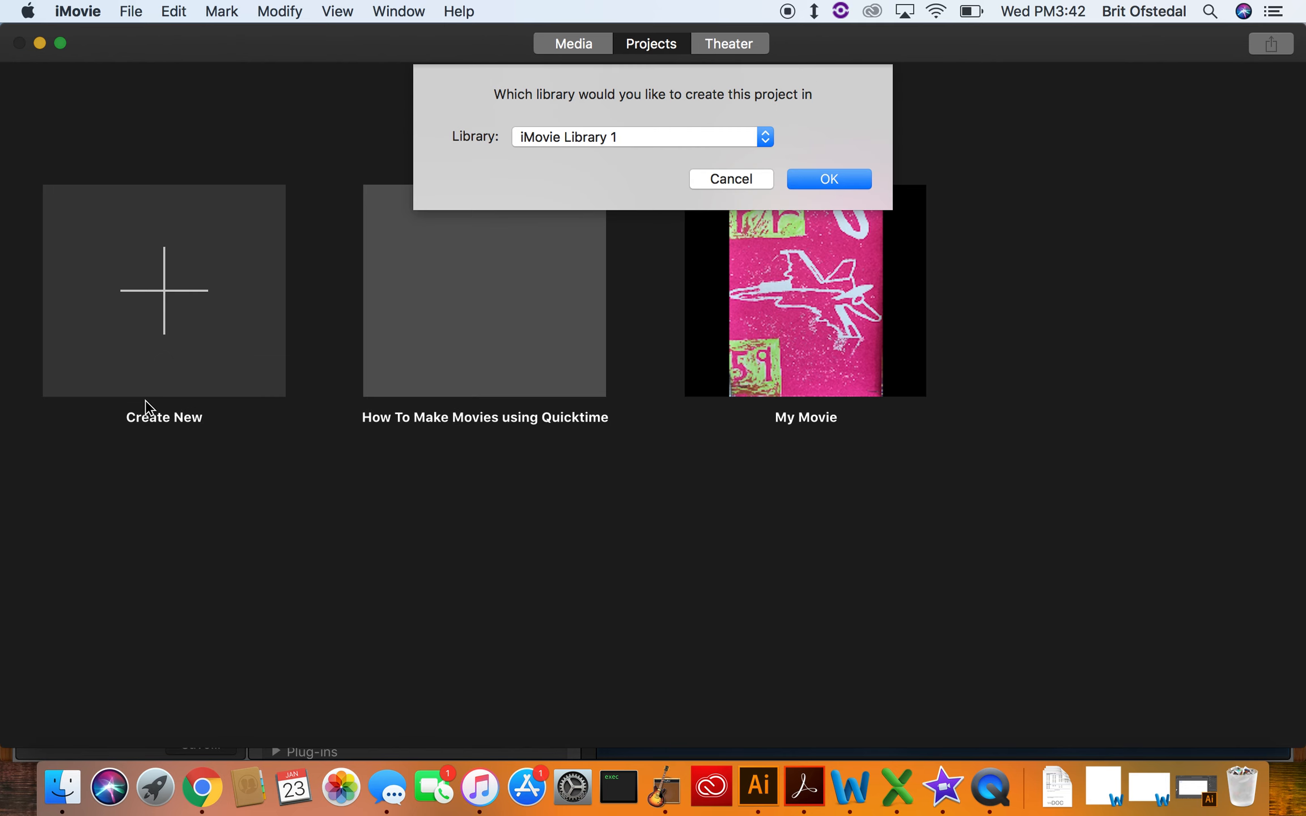
left_click(822, 179)
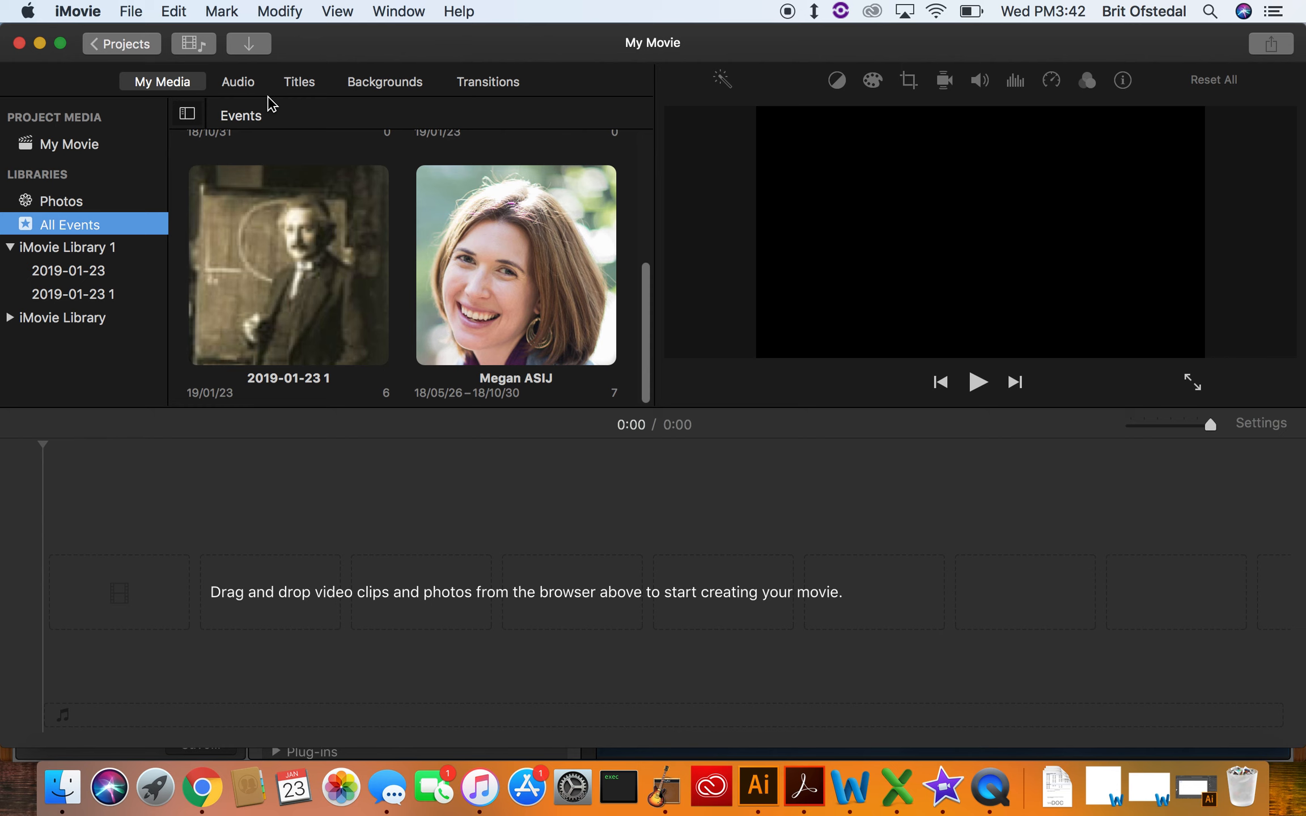
Step: Add a Line title at the start of the timeline with the text "ALBERT EINSTEIN" above "THIS IS A TEST"
left_click(292, 85)
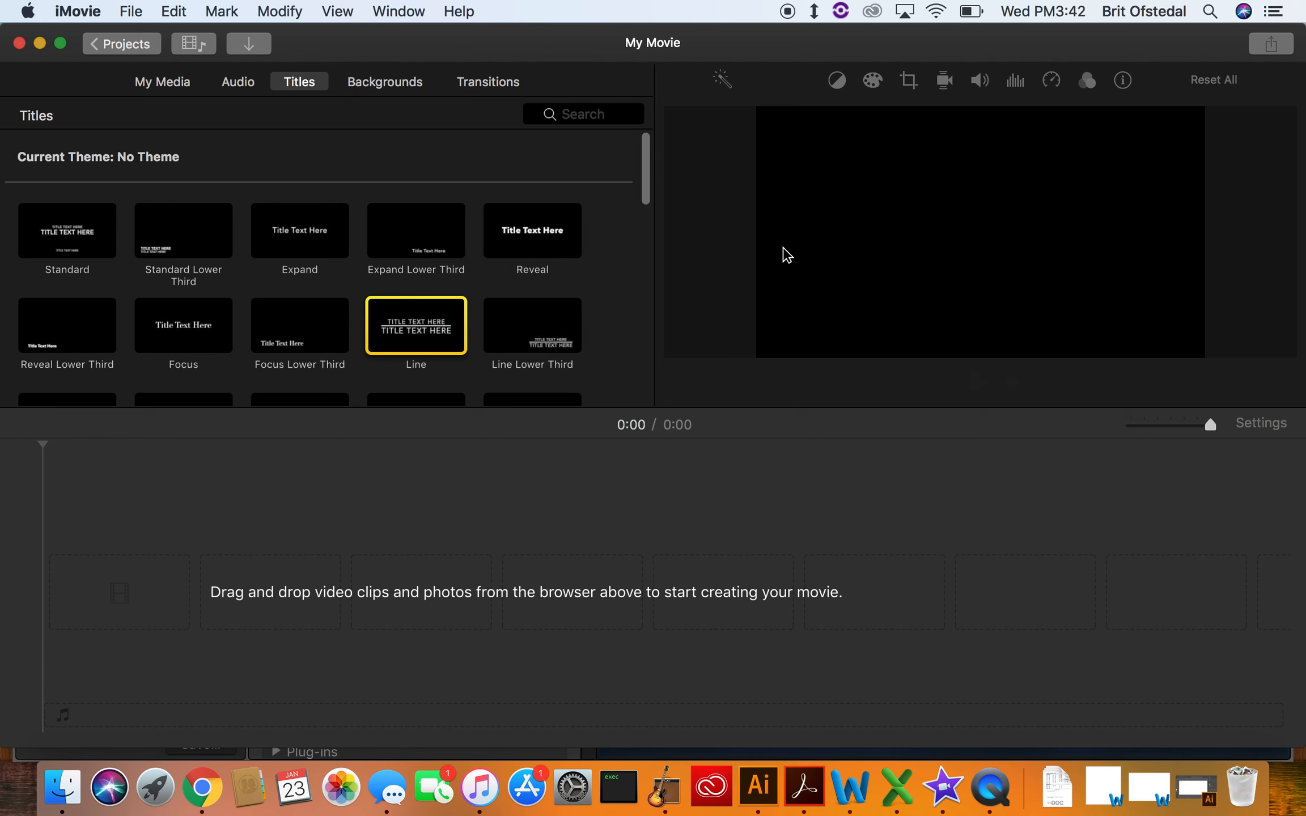
left_click_drag(444, 326, 301, 617)
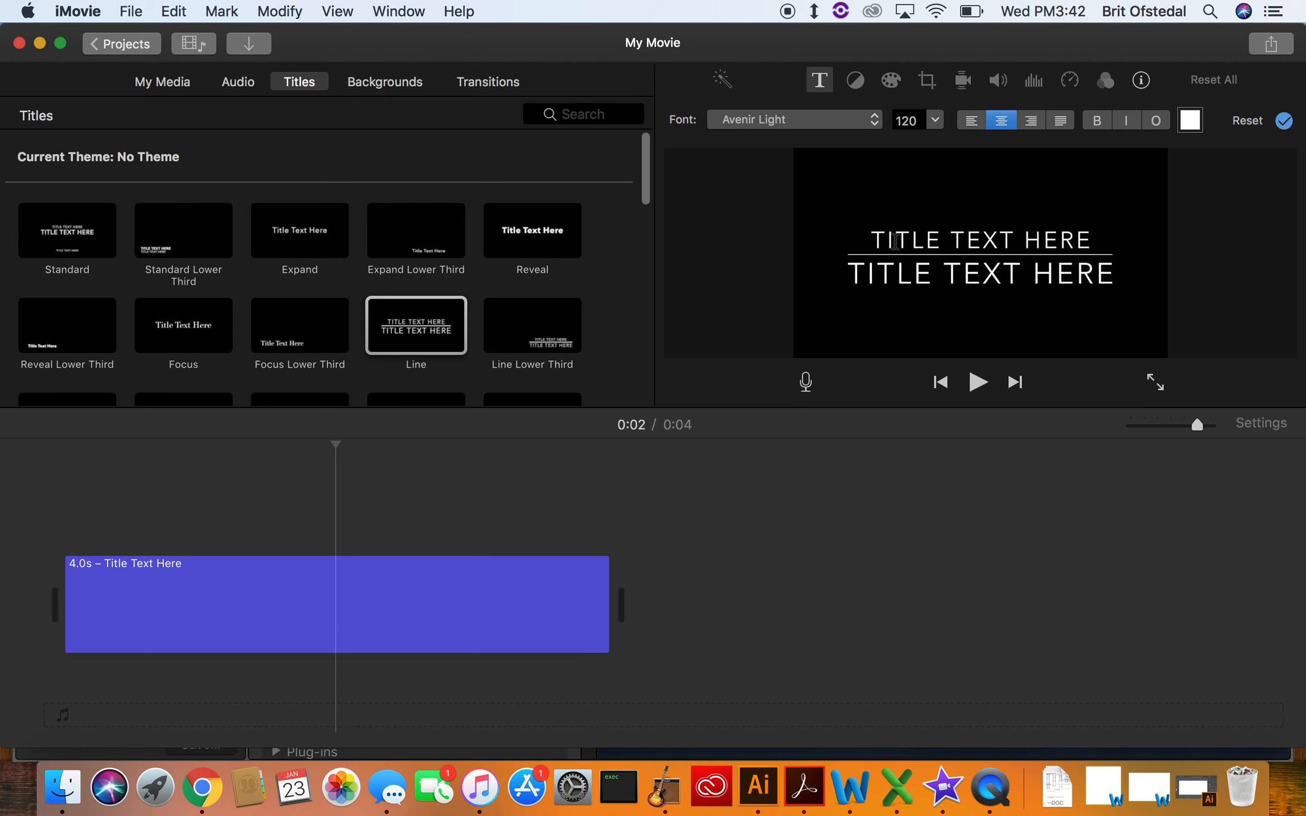
left_click(258, 615)
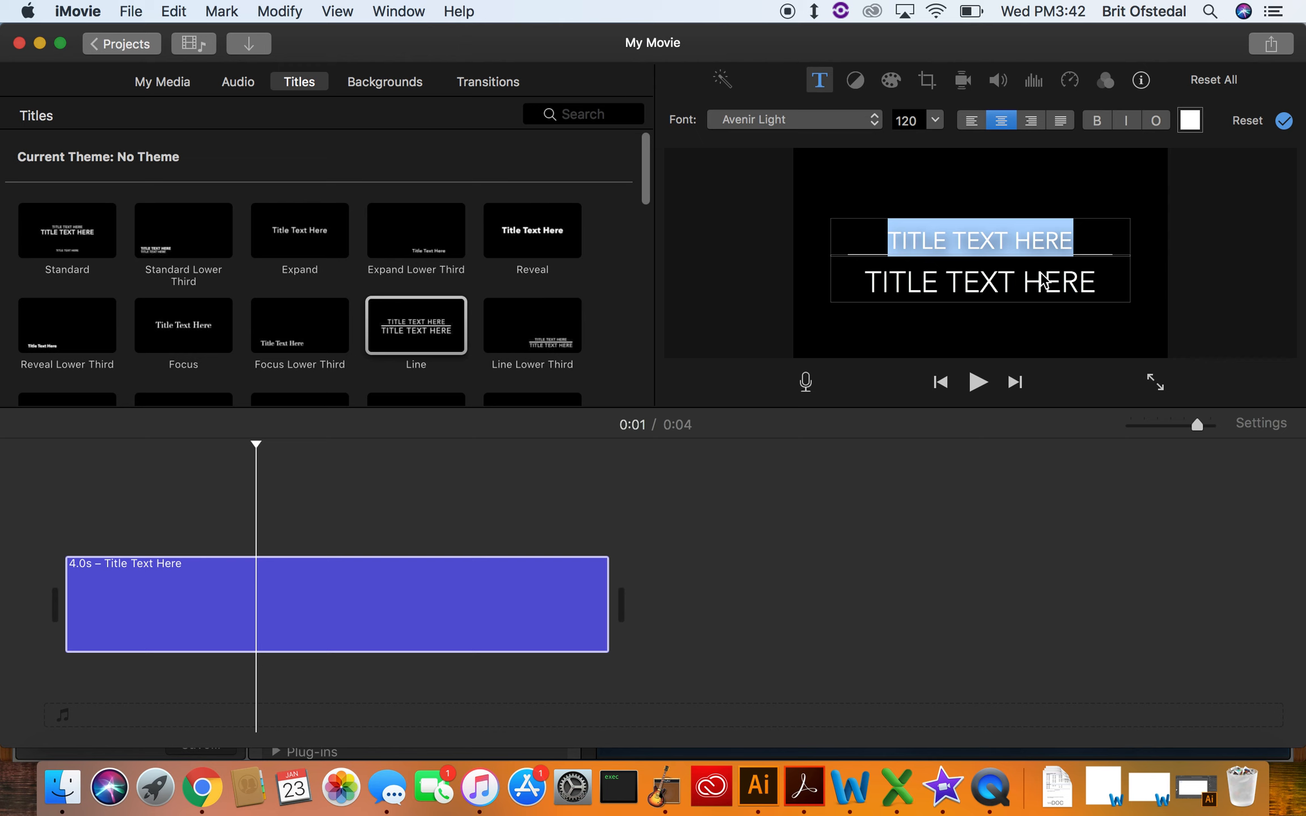
type("ALBERT EINSTEIN")
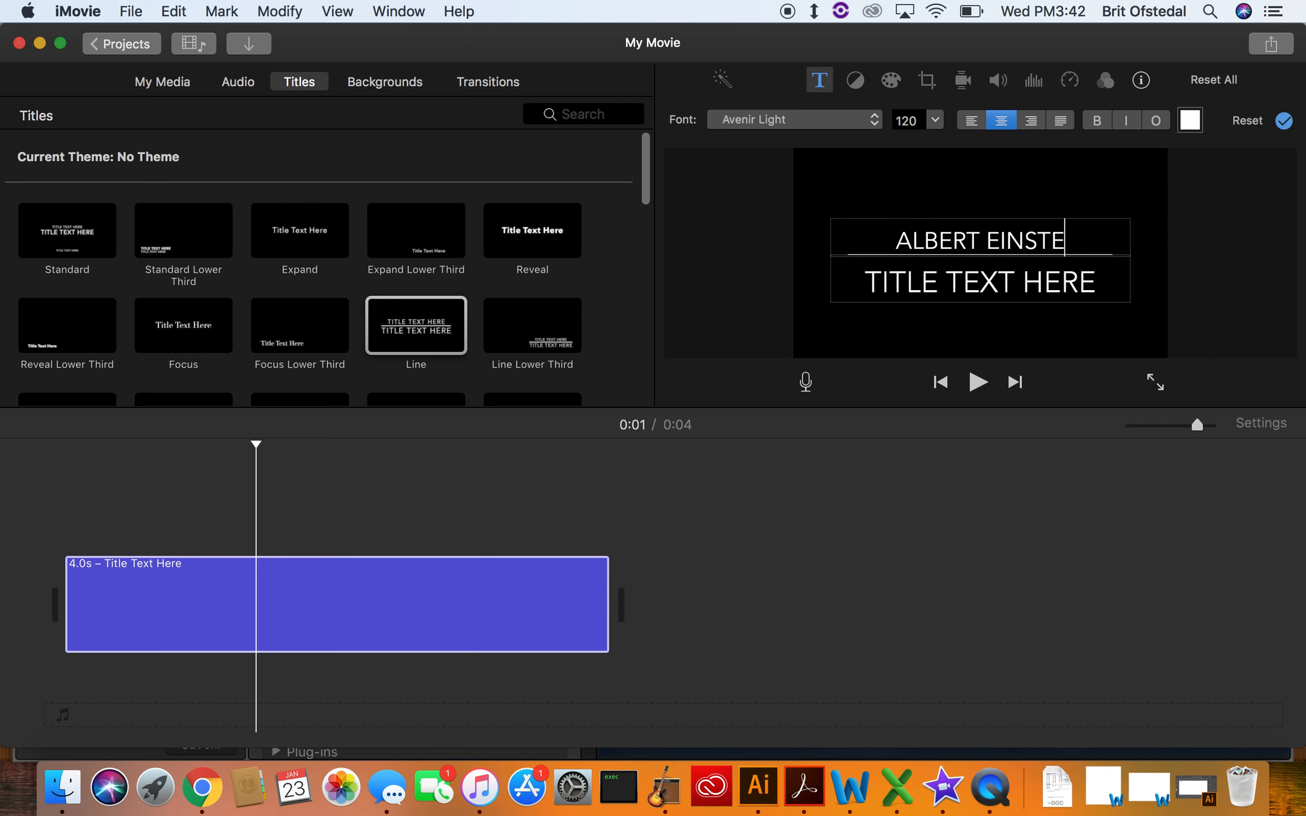
left_click(1019, 285)
type("THIS")
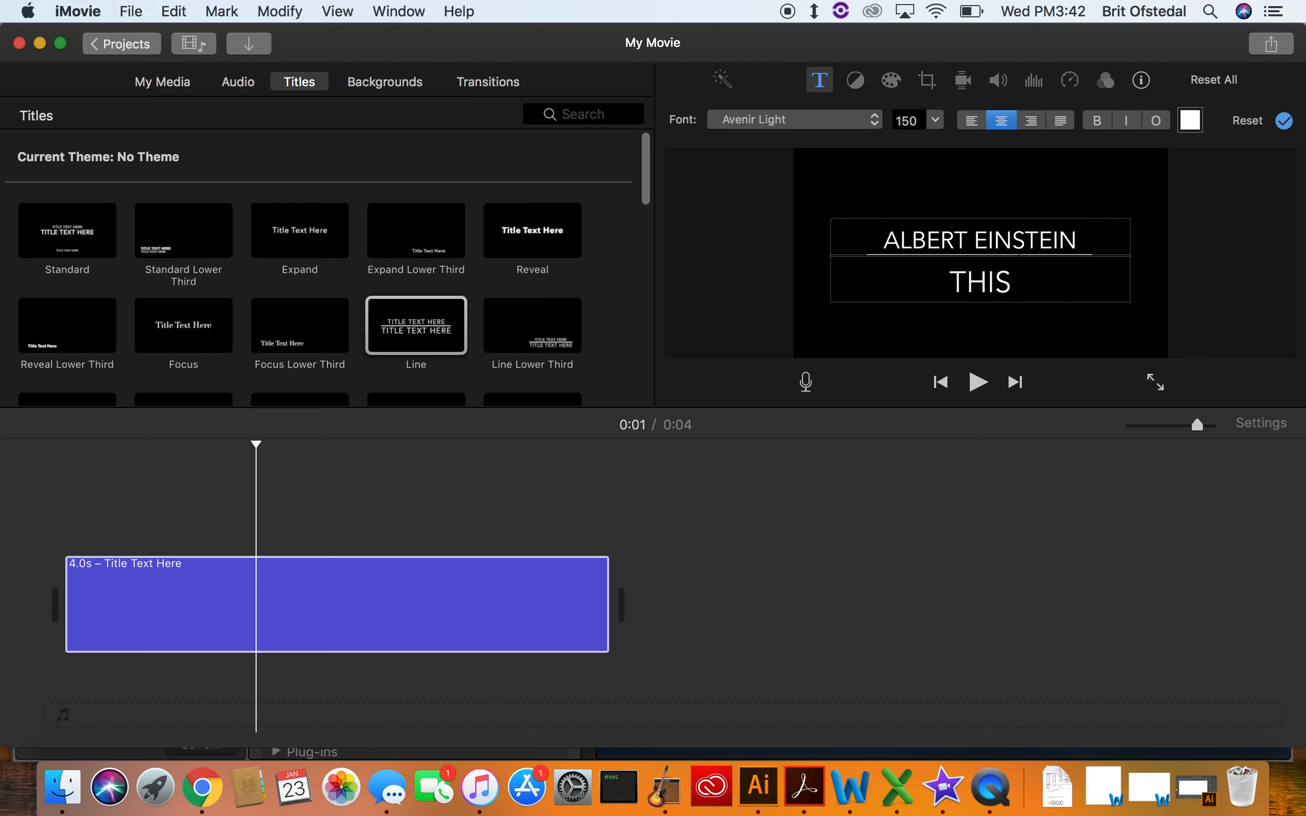
type(" IS A  TEST")
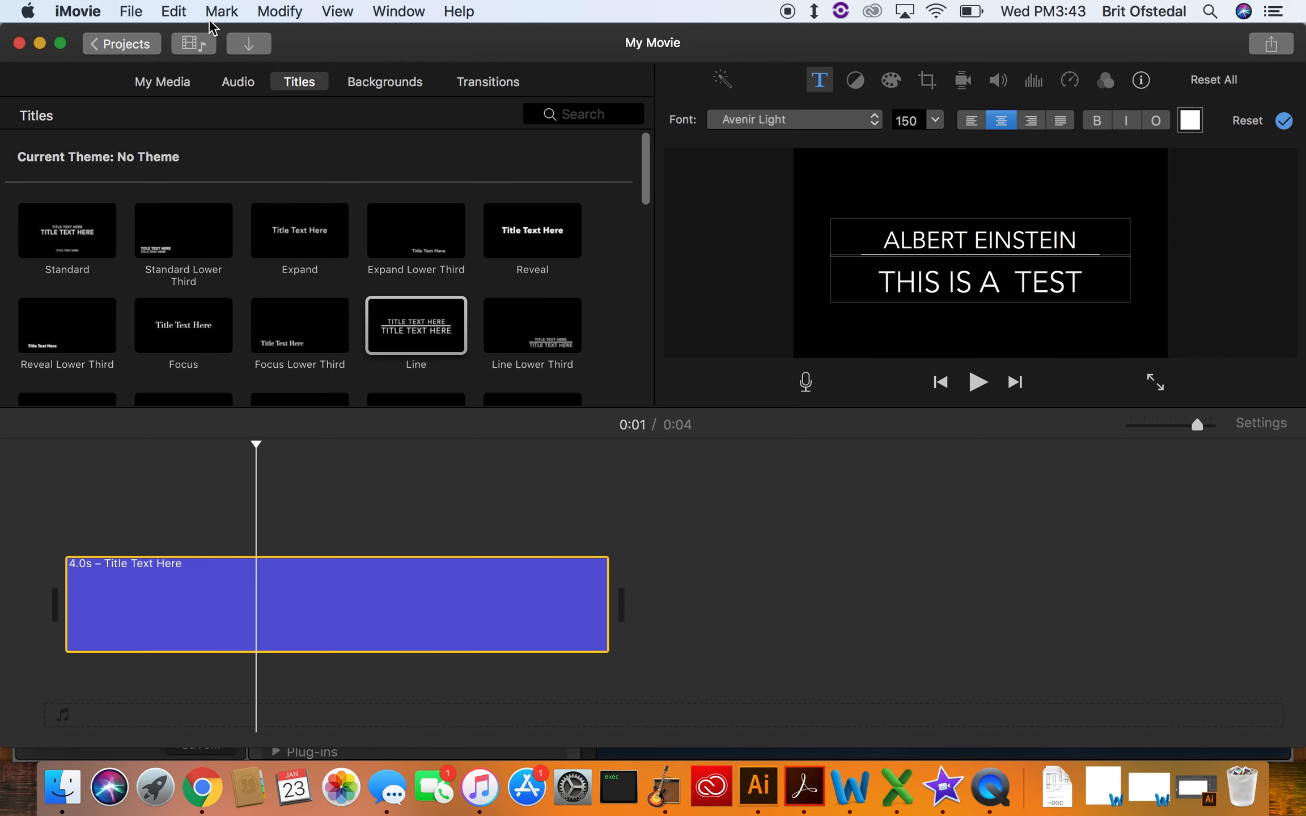
Step: Import the Desktop files from Einstein test.mp3 through einstein younger.jpeg, two MP3s and four Einstein photos, into the project media
left_click(131, 12)
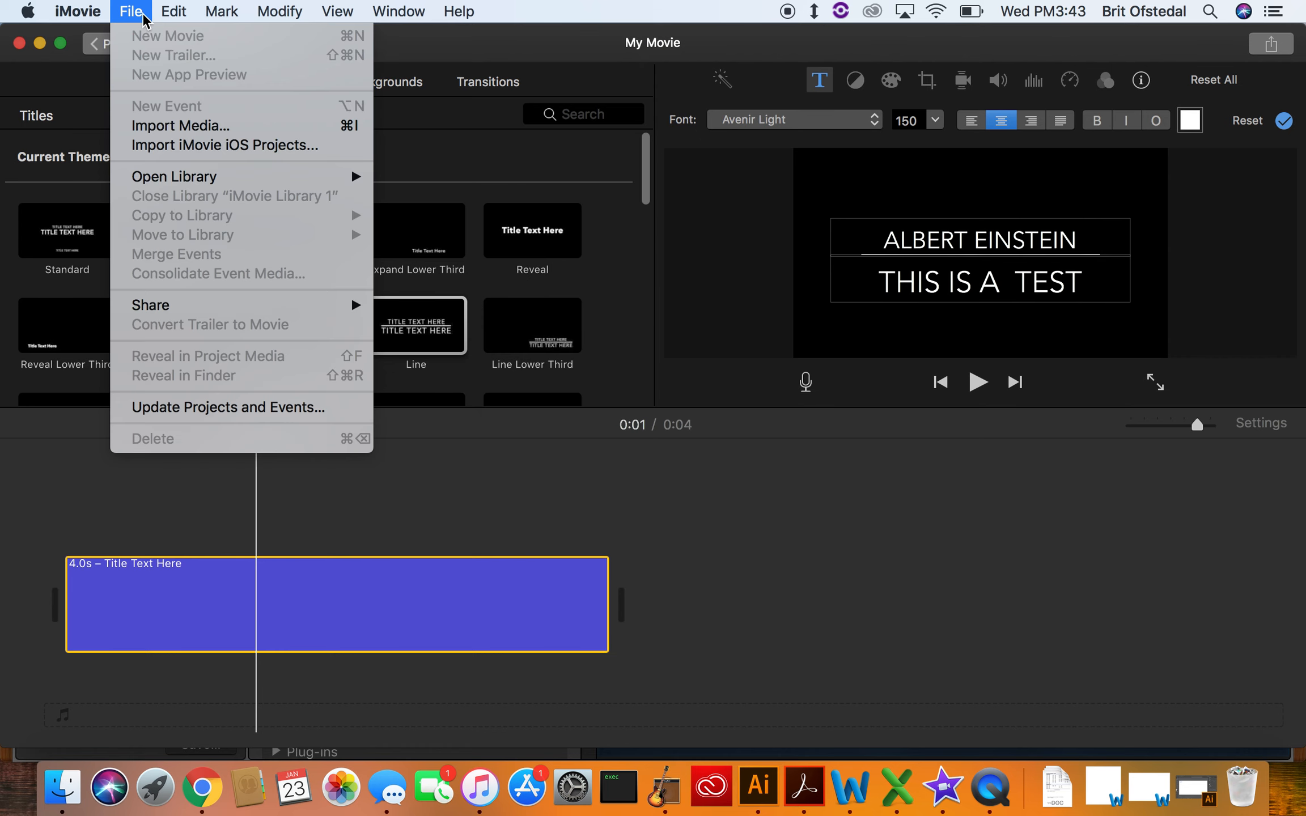
left_click(170, 129)
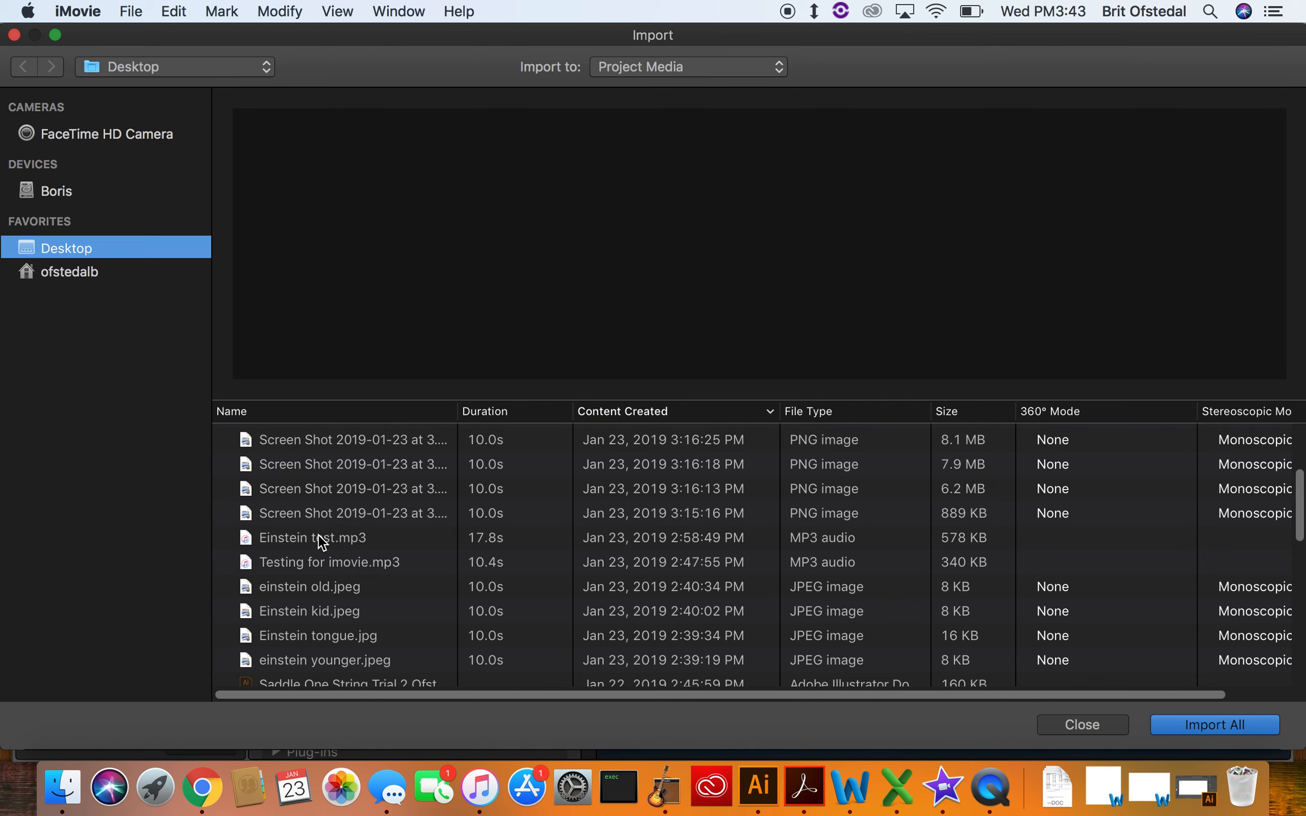
left_click(289, 539)
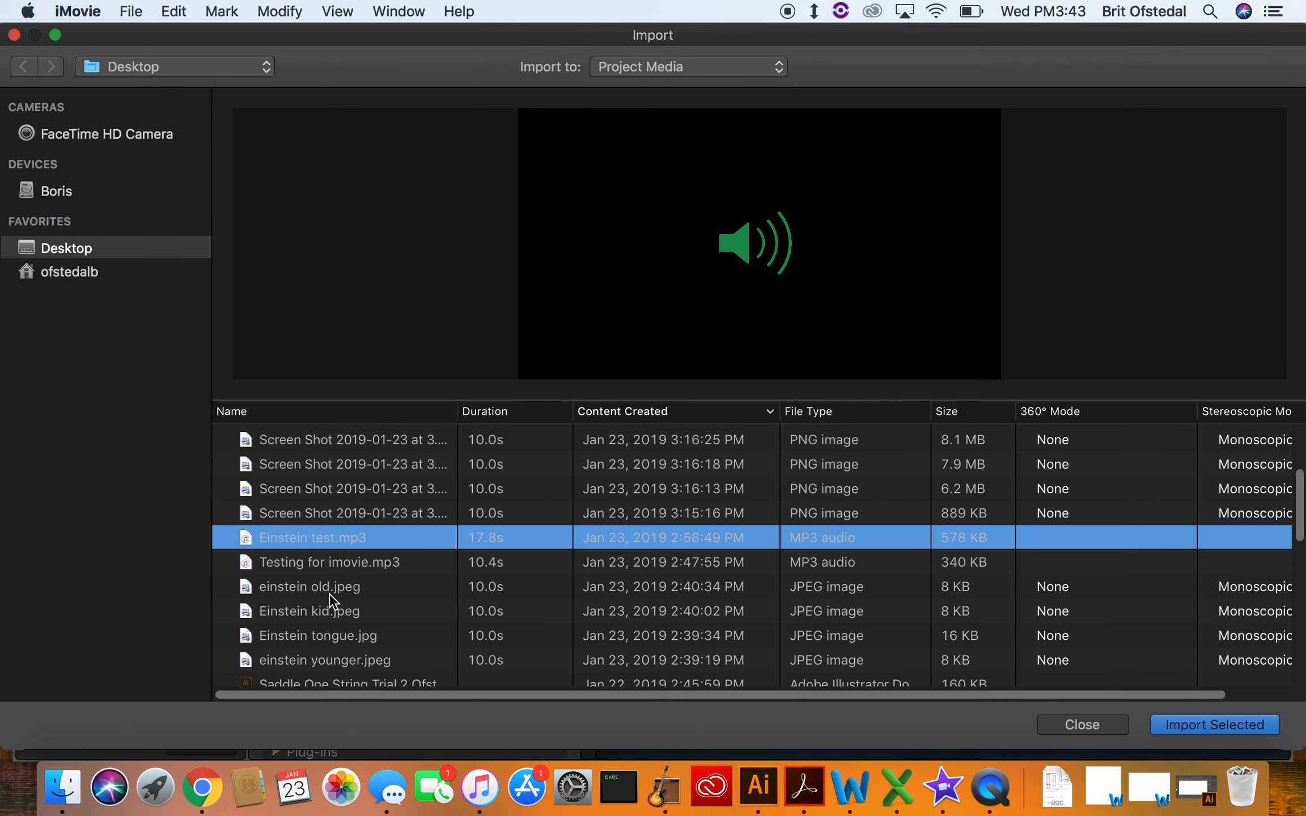
left_click(397, 596, "shift")
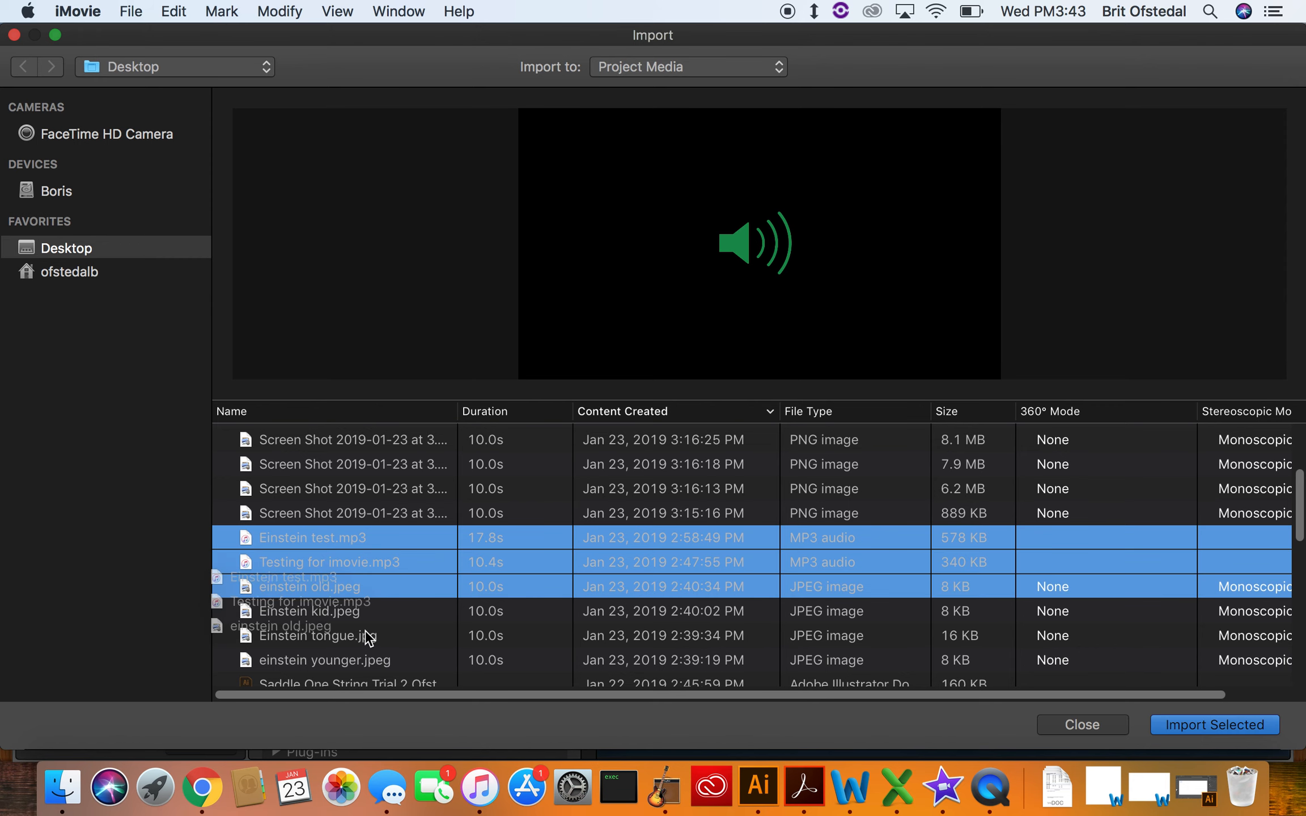
left_click(366, 662, "shift")
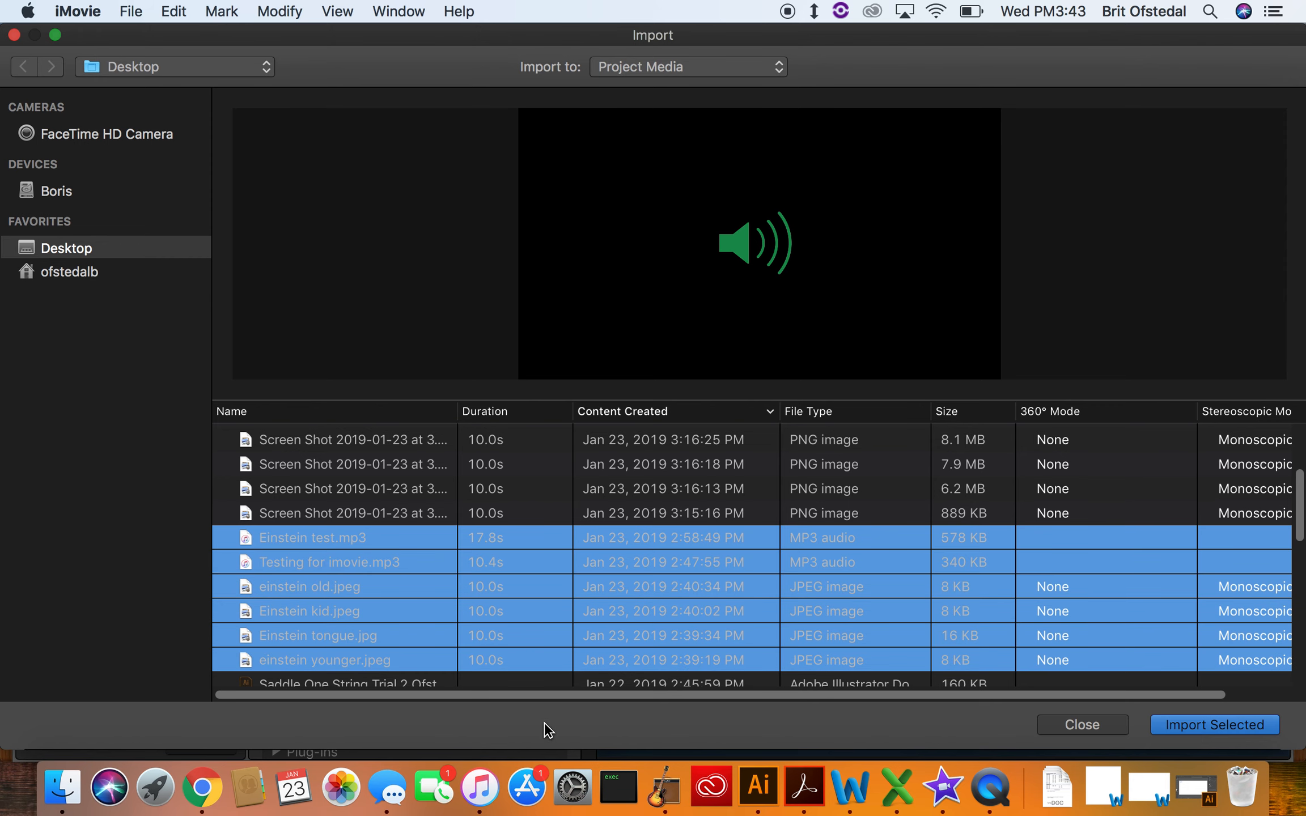
left_click(1224, 732)
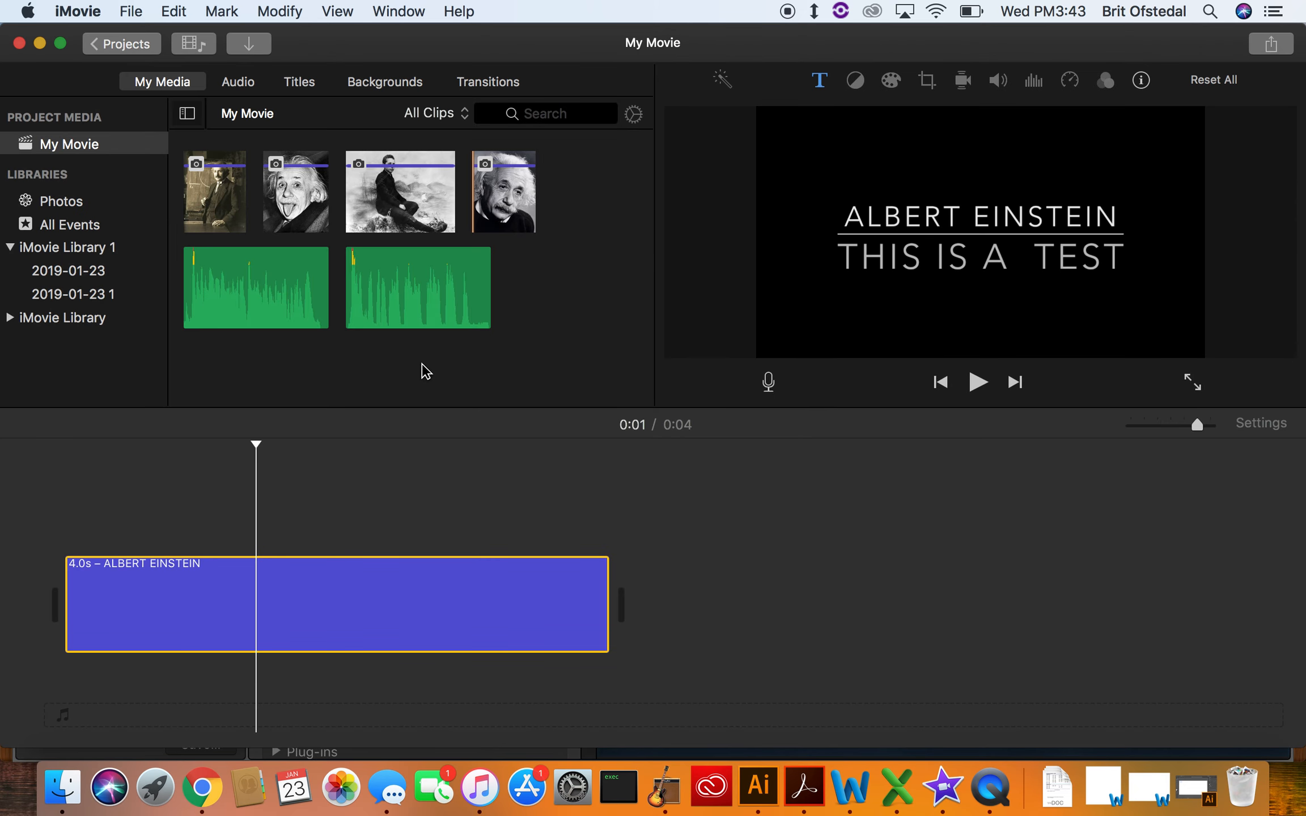
Step: Place the 17.8-second Einstein test audio under the title's end and add the photos in order after the title: seated boy, chalkboard, tongue, old
left_click(370, 279)
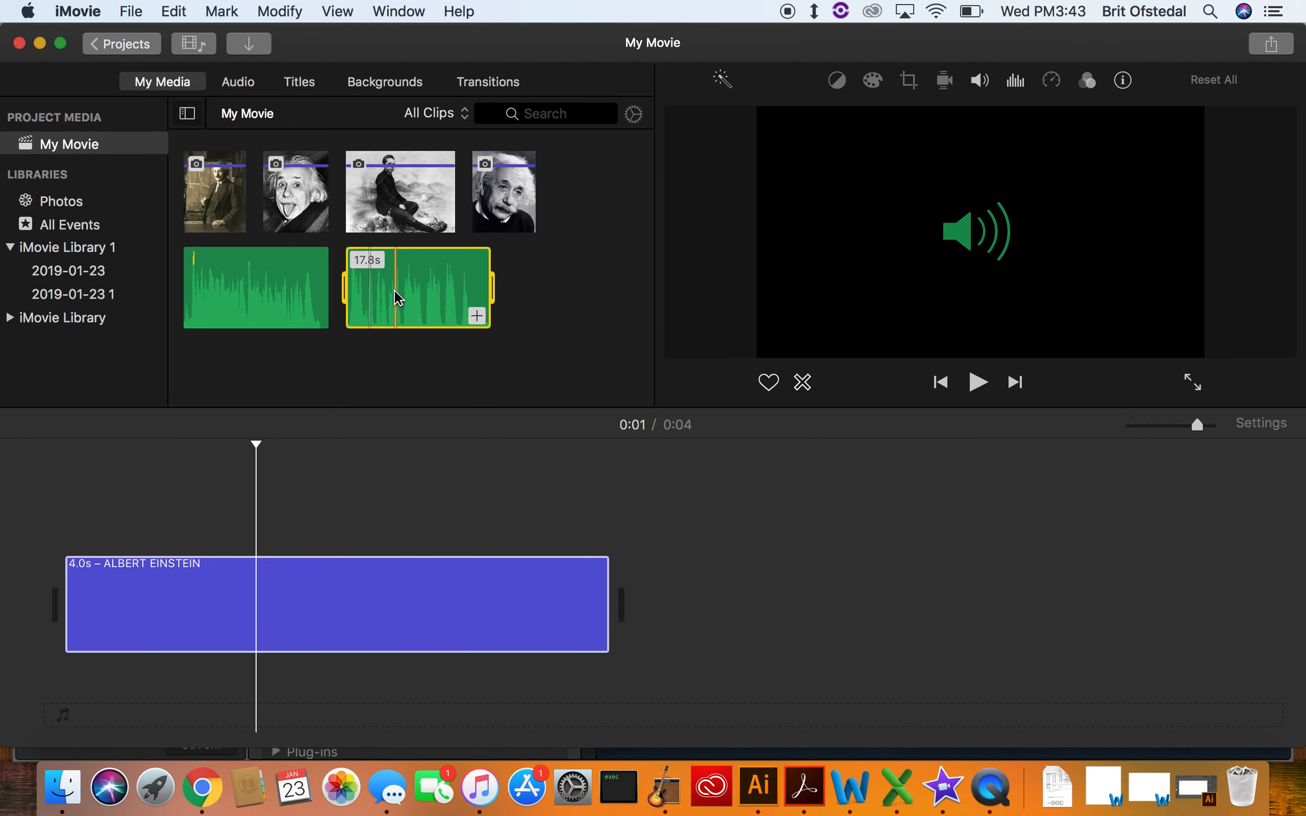
left_click_drag(394, 288, 502, 688)
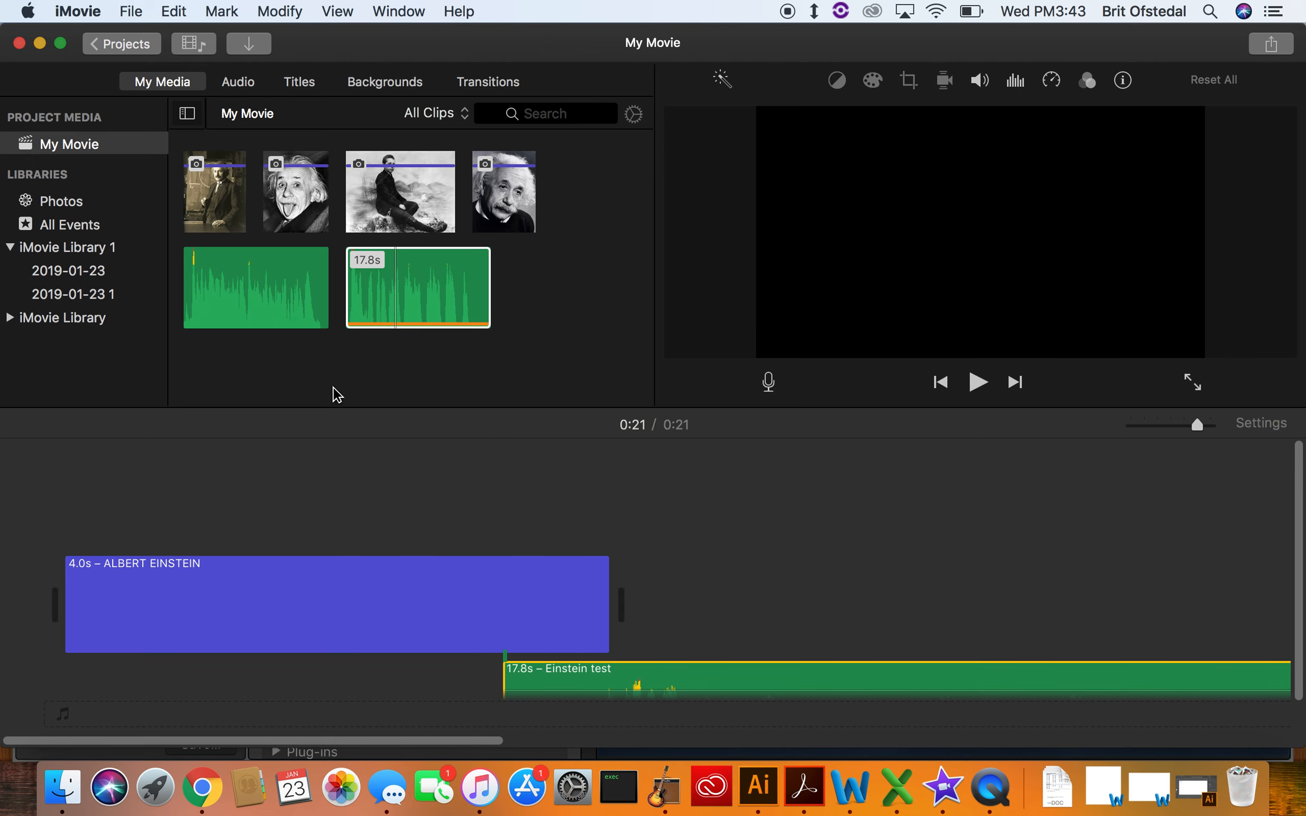
left_click_drag(433, 198, 626, 612)
left_click_drag(214, 200, 1091, 604)
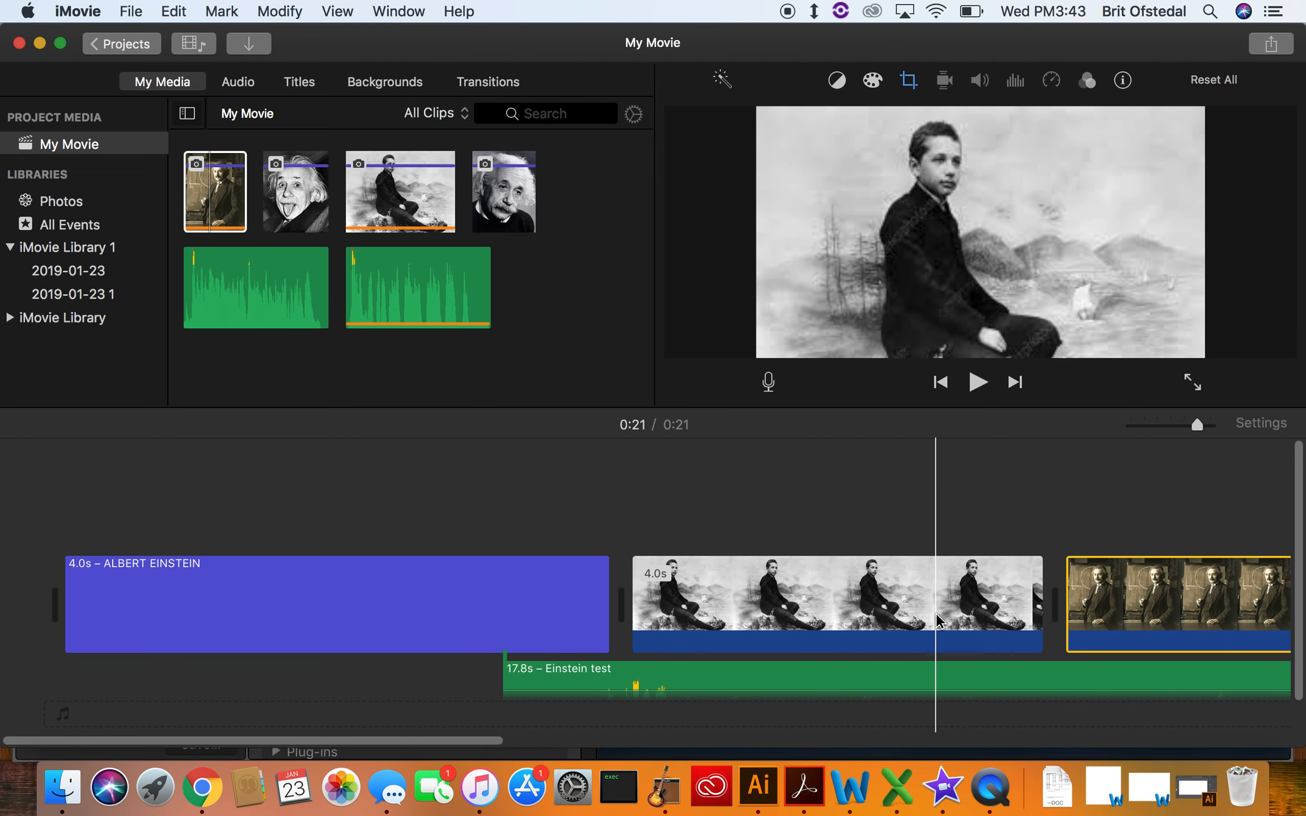
scroll(932, 617, "right", 8)
scroll(932, 616, "right", 10)
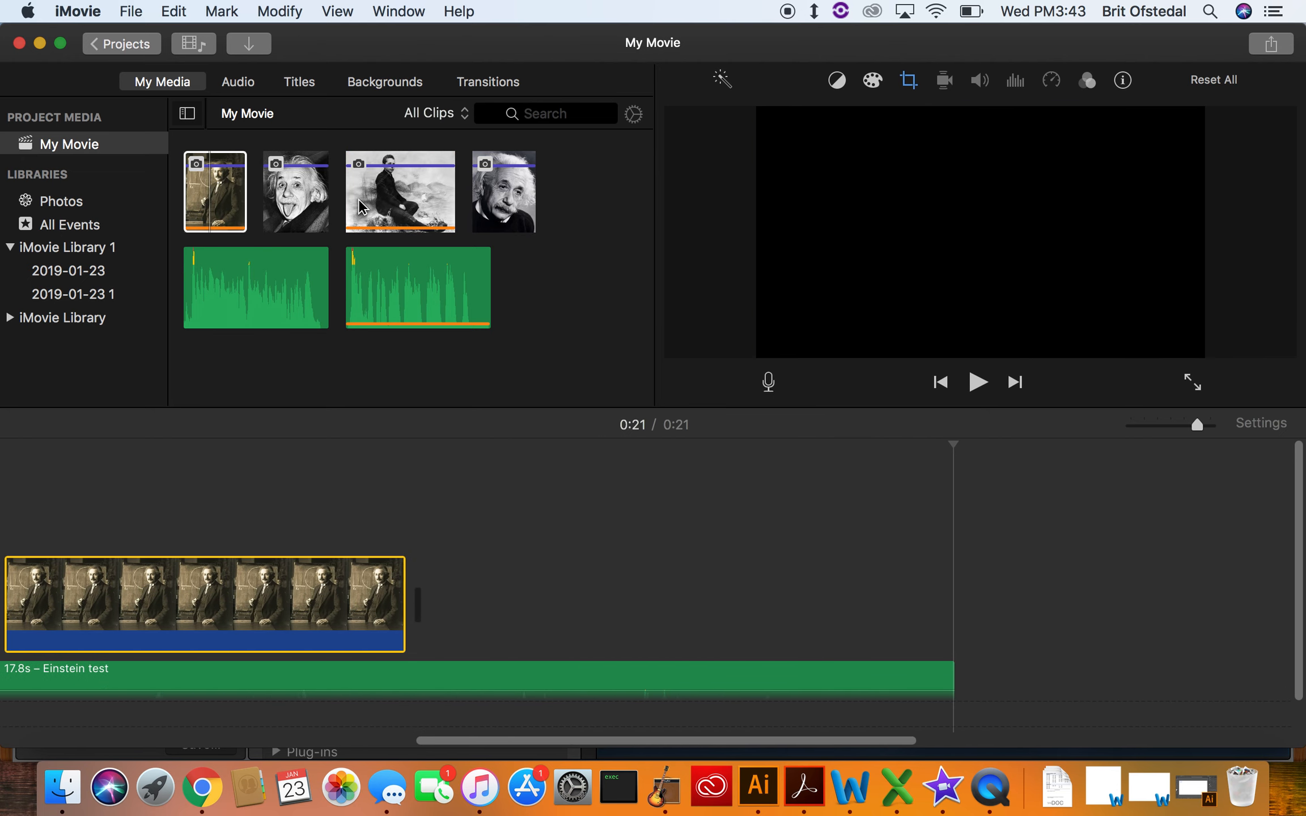
left_click_drag(289, 192, 476, 583)
left_click_drag(487, 221, 865, 595)
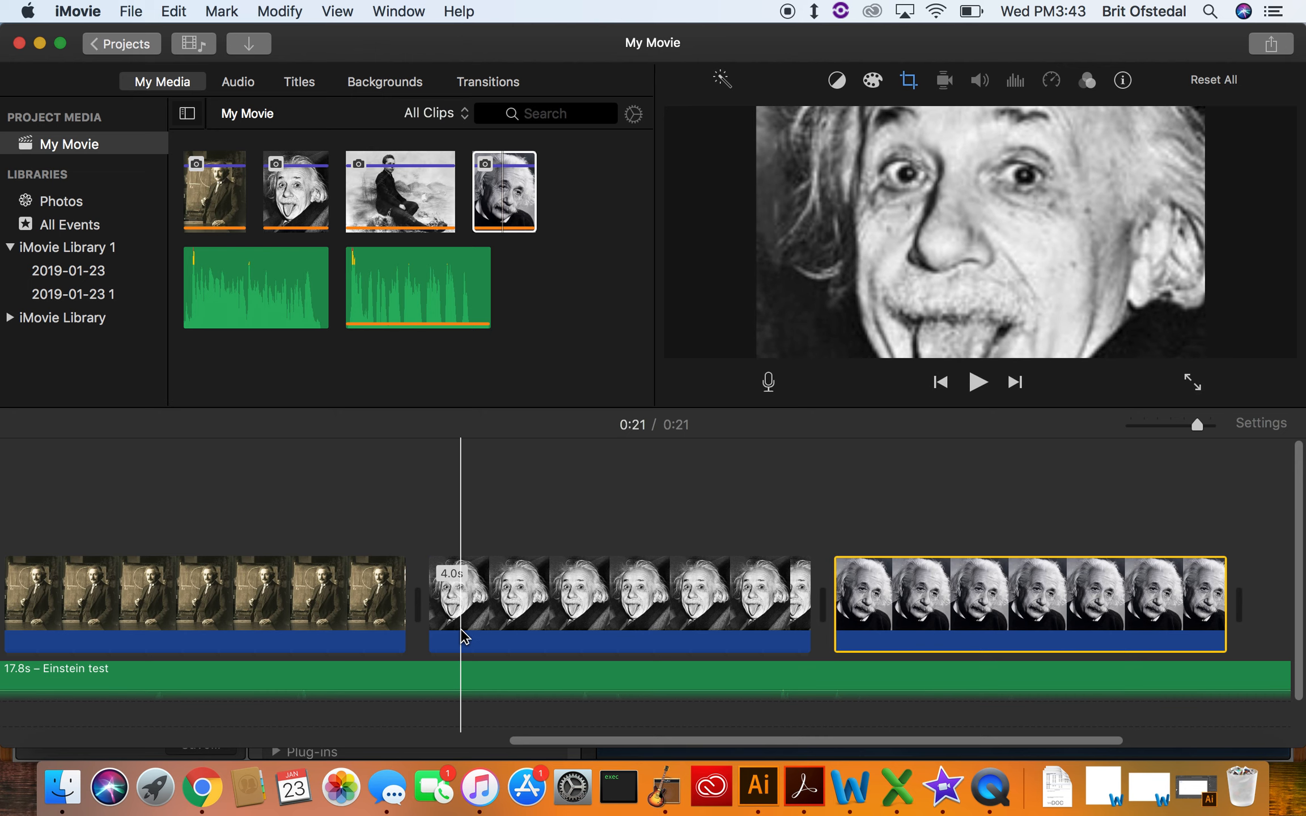
Step: Play the movie from the beginning to check how the photos match the narration
scroll(460, 635, "left", 12)
scroll(428, 570, "left", 6)
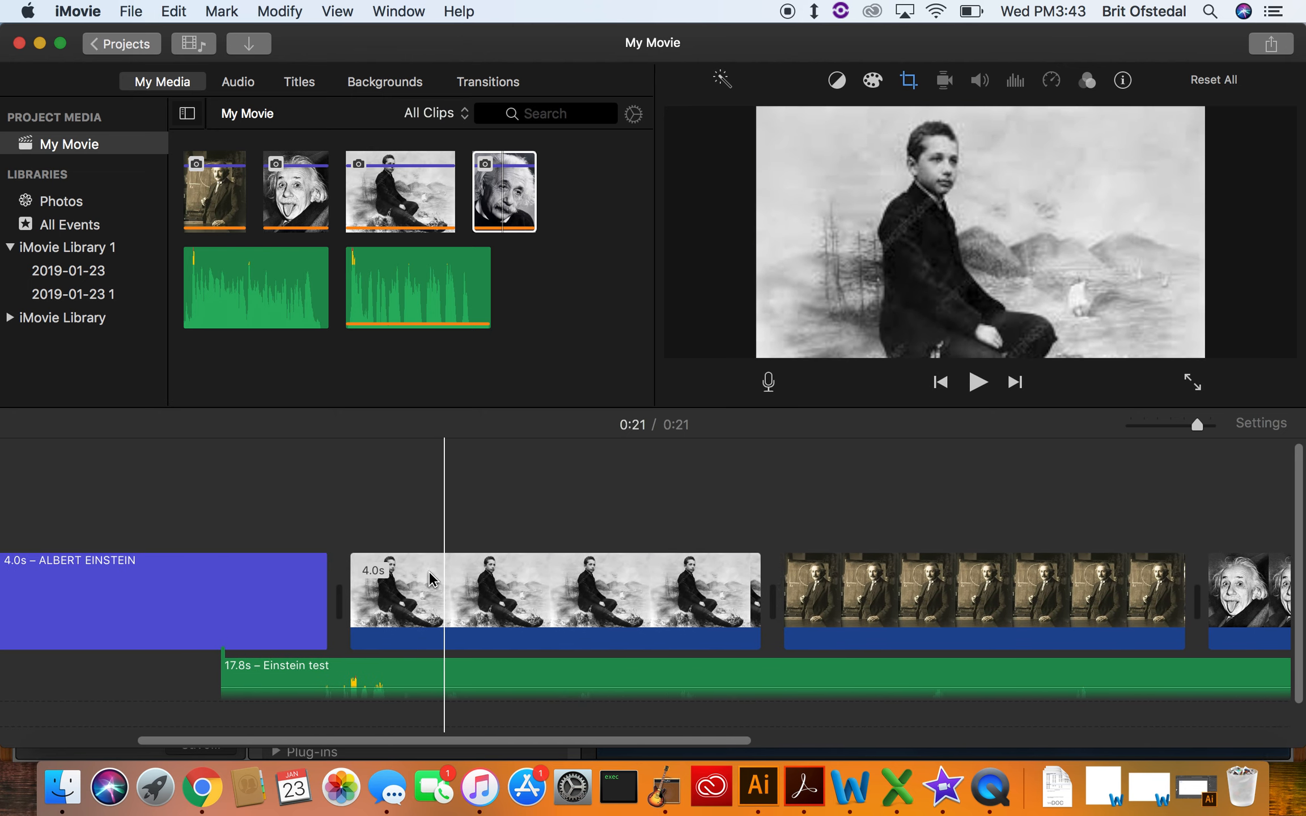
left_click(940, 383)
left_click(978, 383)
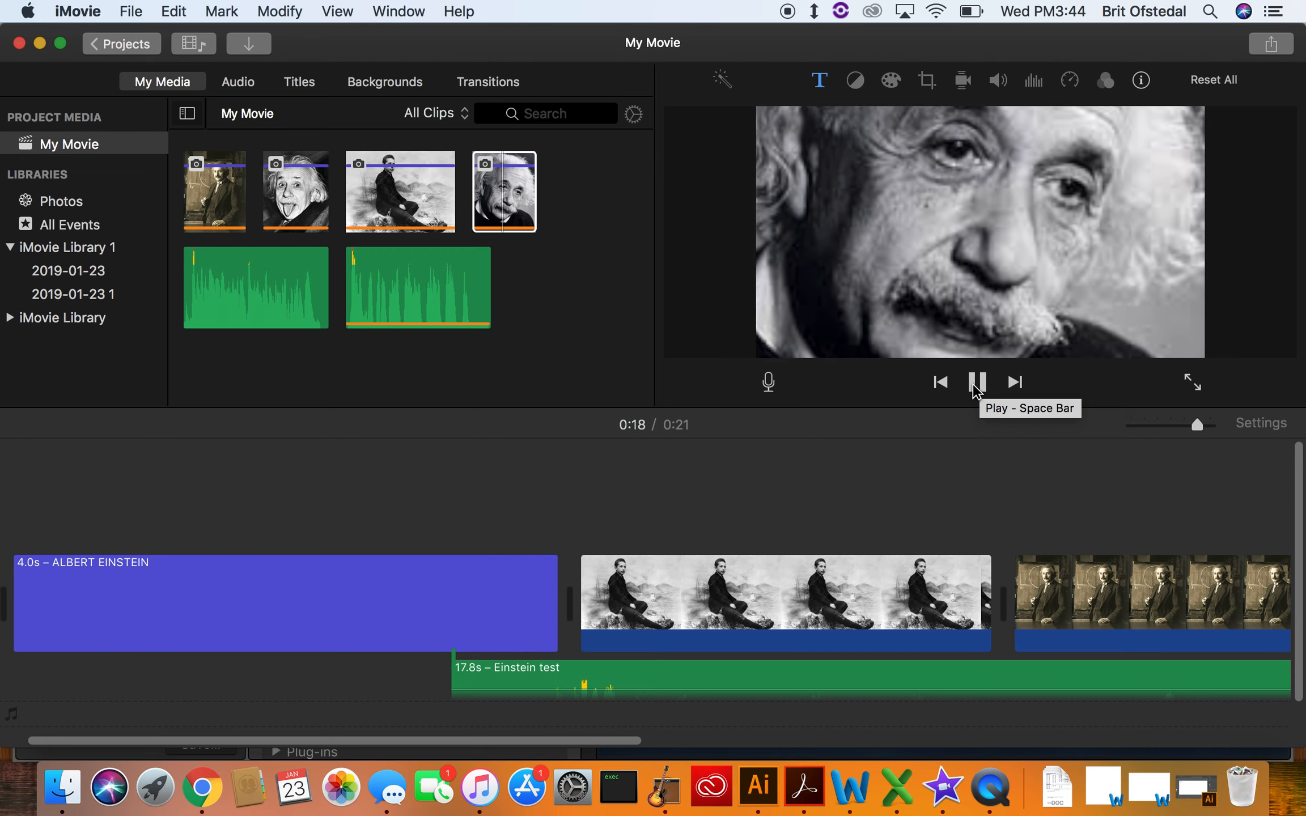
left_click(977, 390)
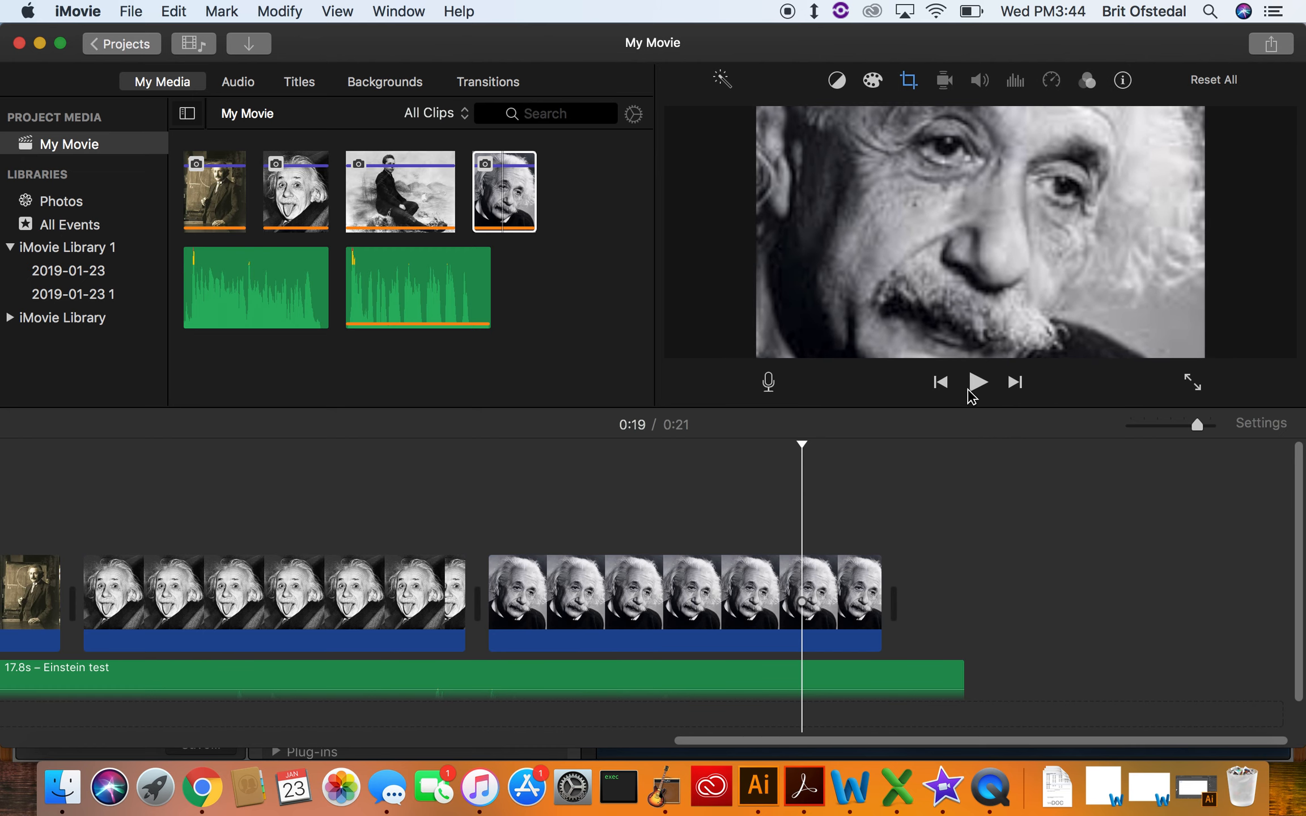
Step: Play from near the title's end to find the narration's change point, and lengthen the seated boy photo to about 6.1 seconds
scroll(705, 572, "left", 10)
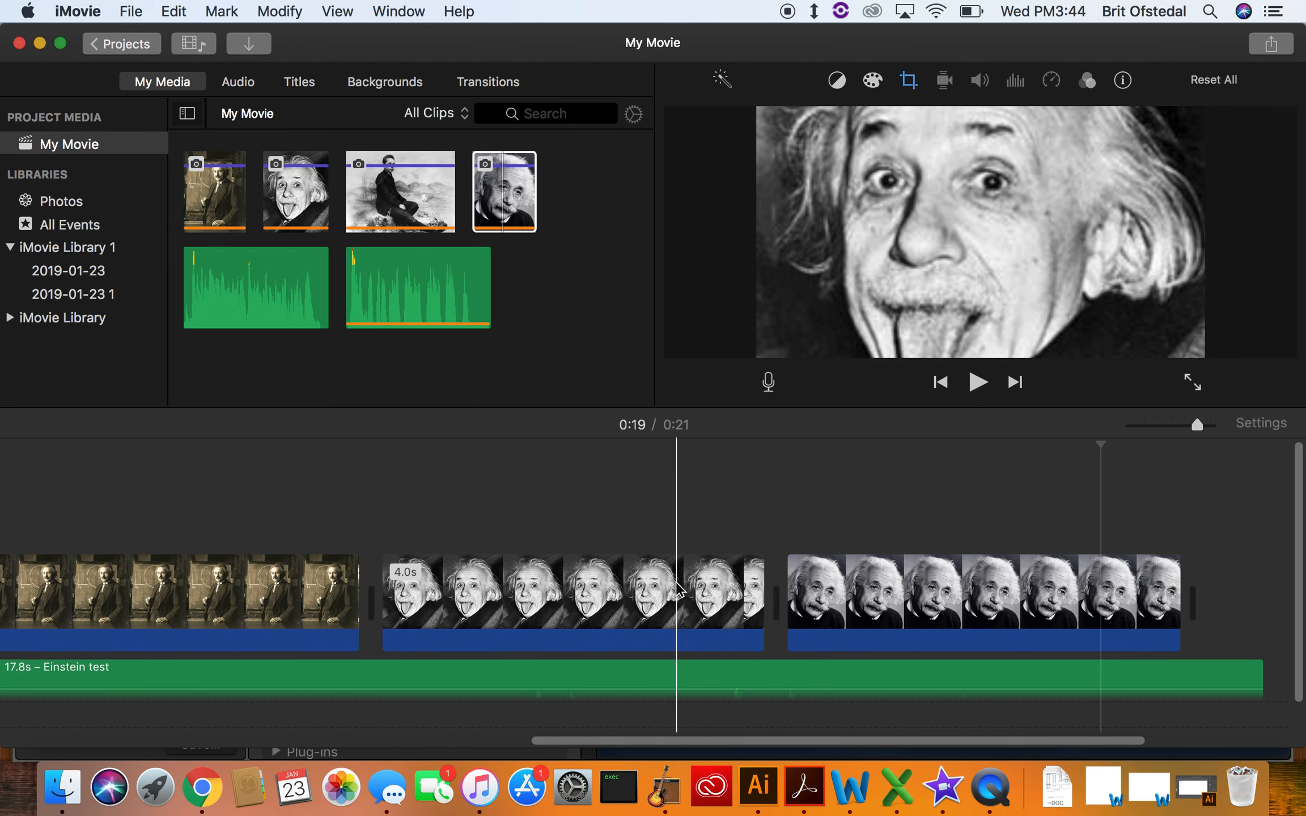
scroll(646, 566, "left", 10)
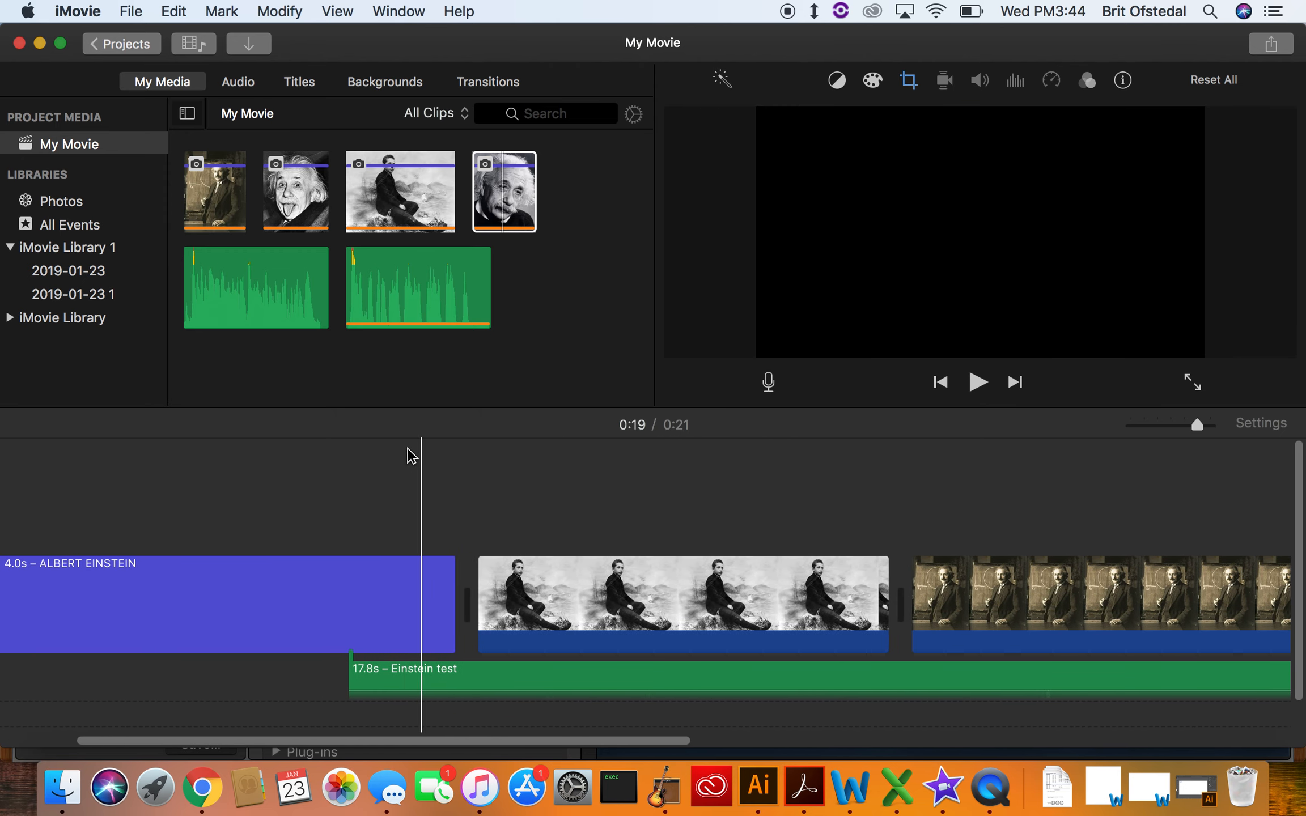
left_click(407, 460)
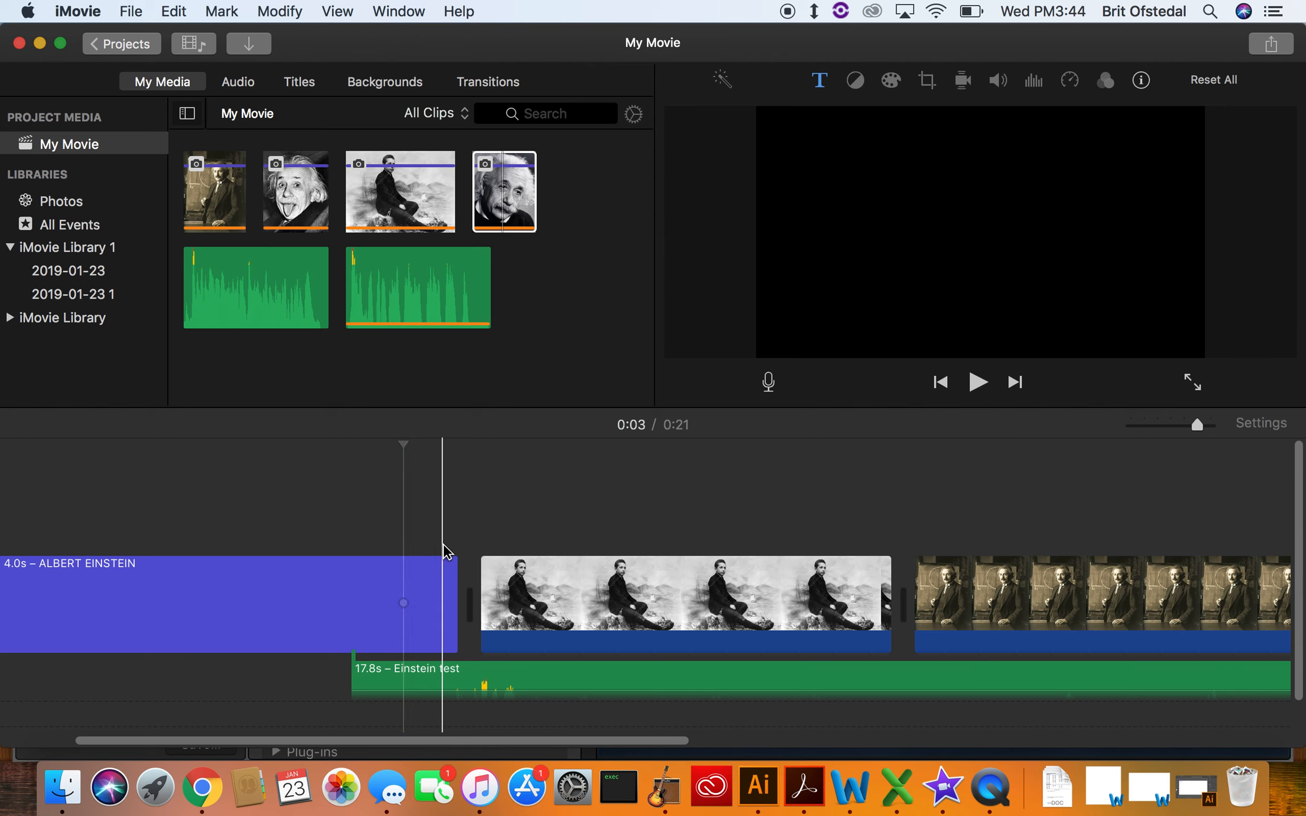
key("space")
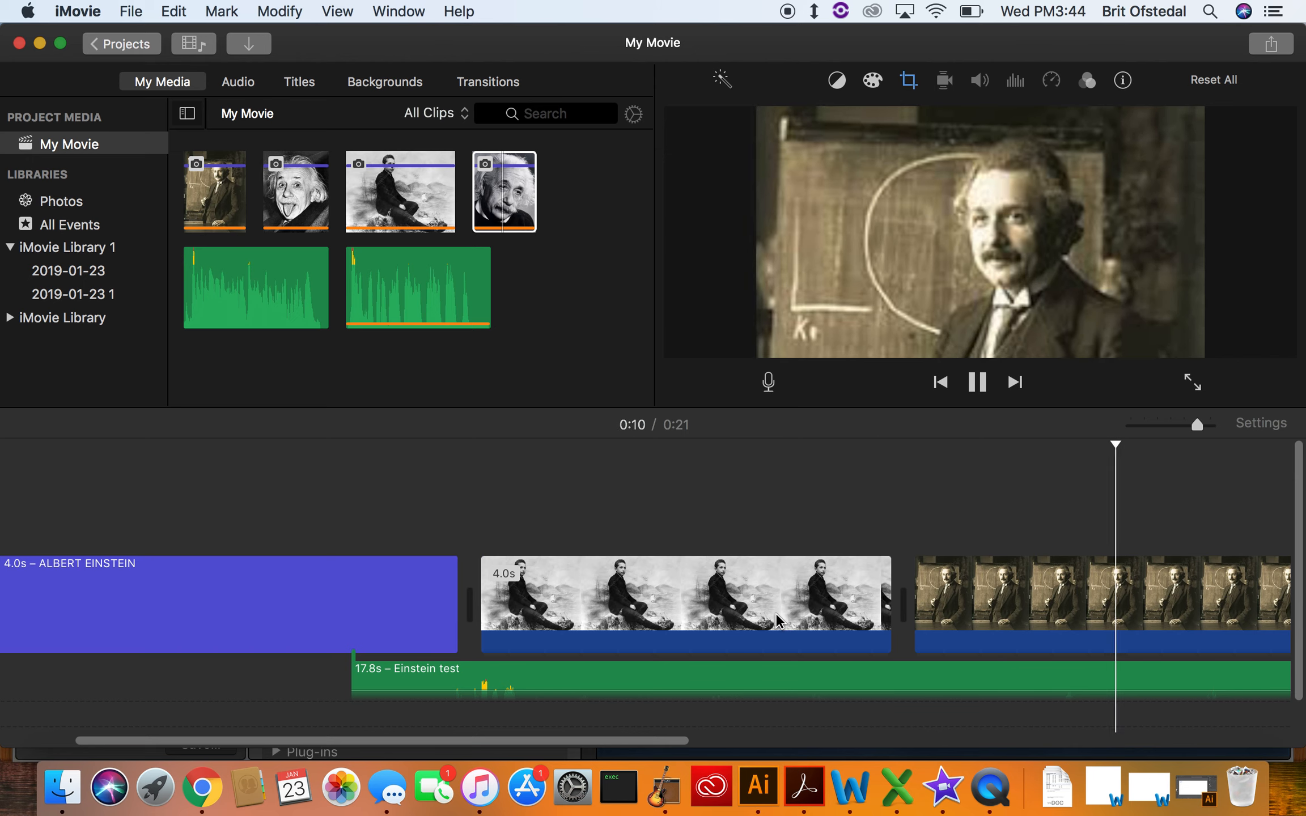
key("space")
left_click_drag(889, 611, 1108, 641)
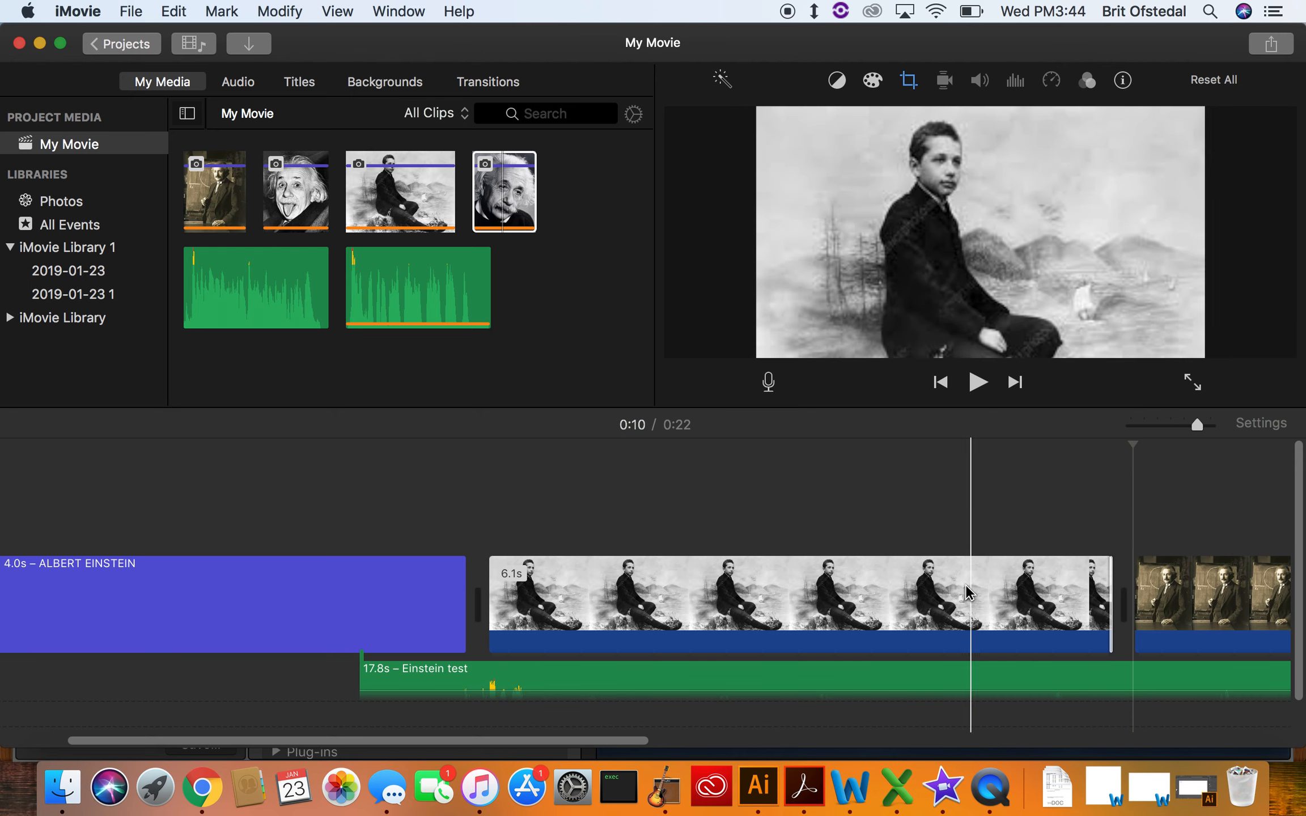
Step: Play through the chalkboard photo to find where its narration ends, and shorten that photo to about 3.4 seconds
scroll(938, 510, "right", 5)
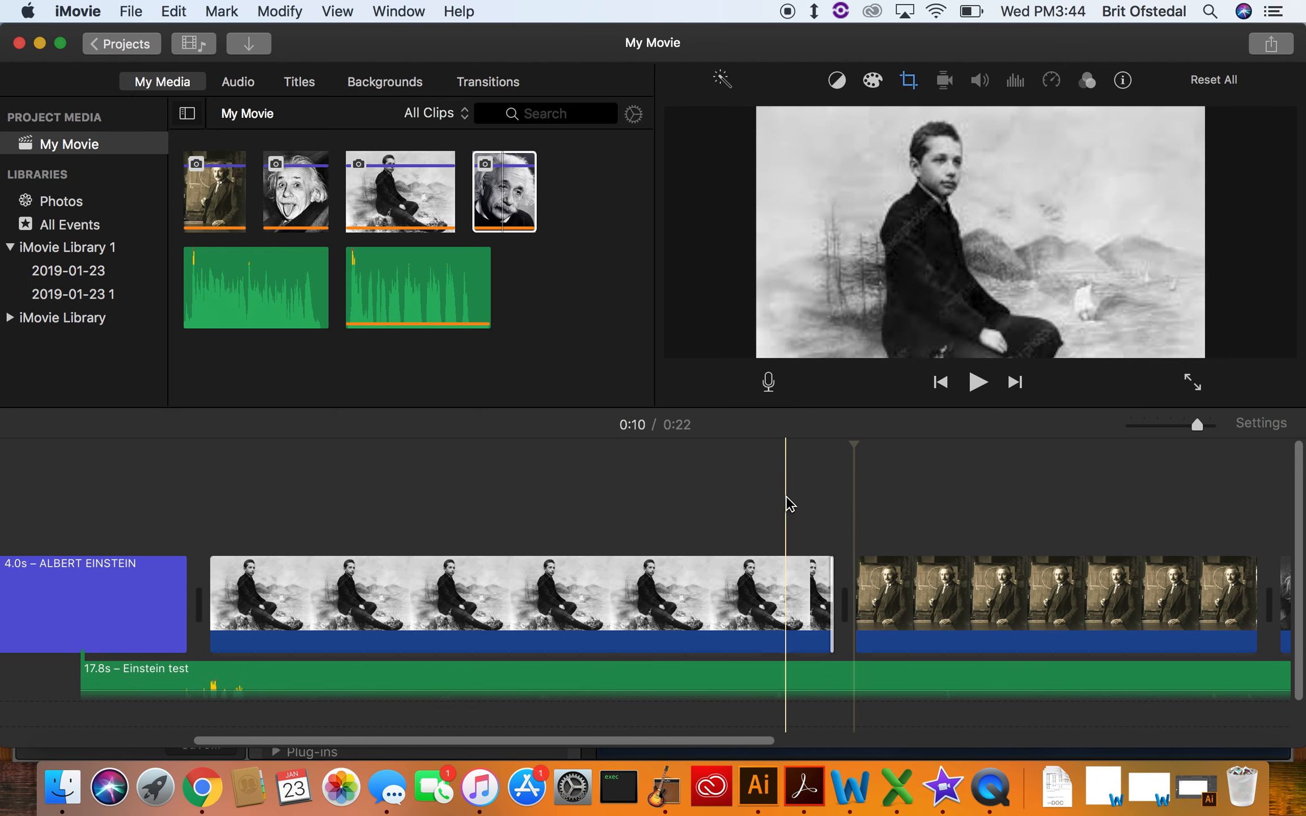
key("space")
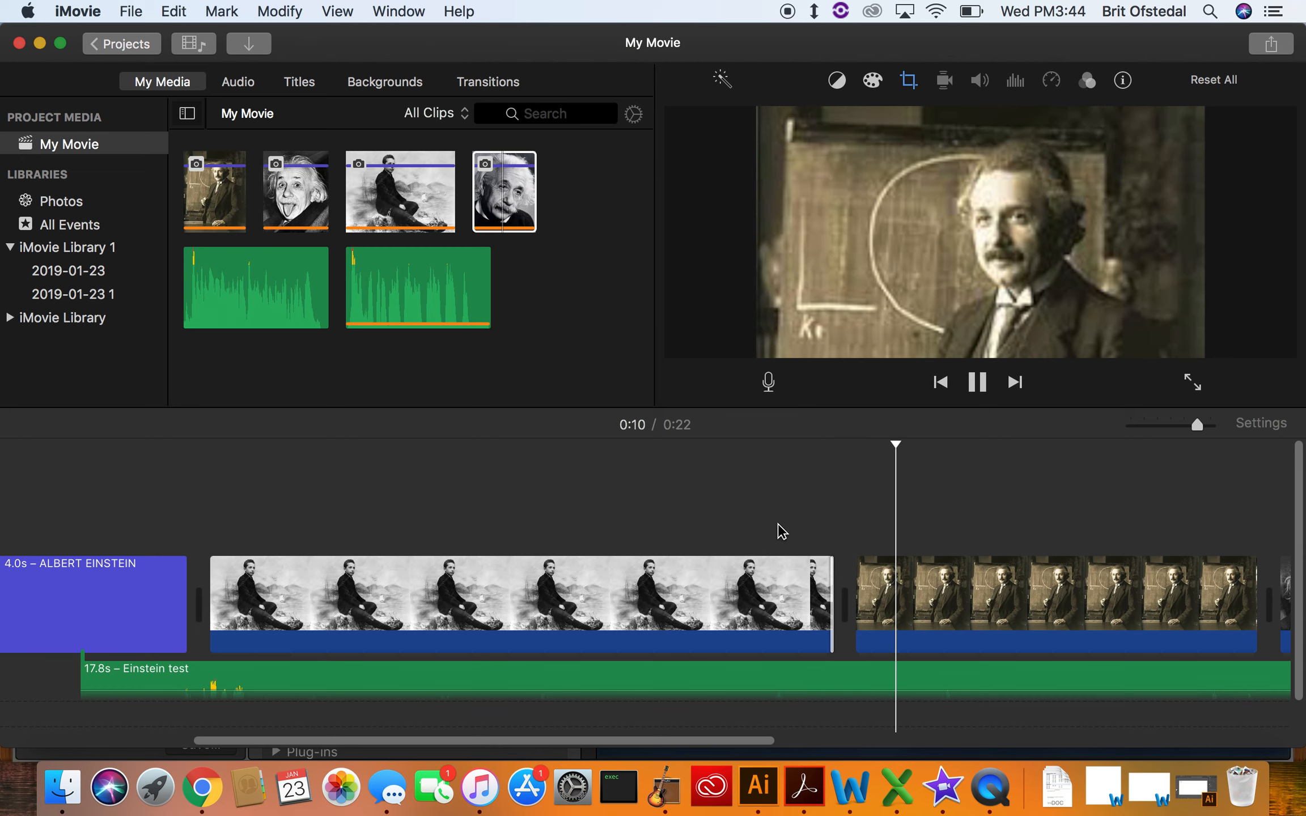
scroll(782, 531, "right", 3)
scroll(782, 532, "right", 3)
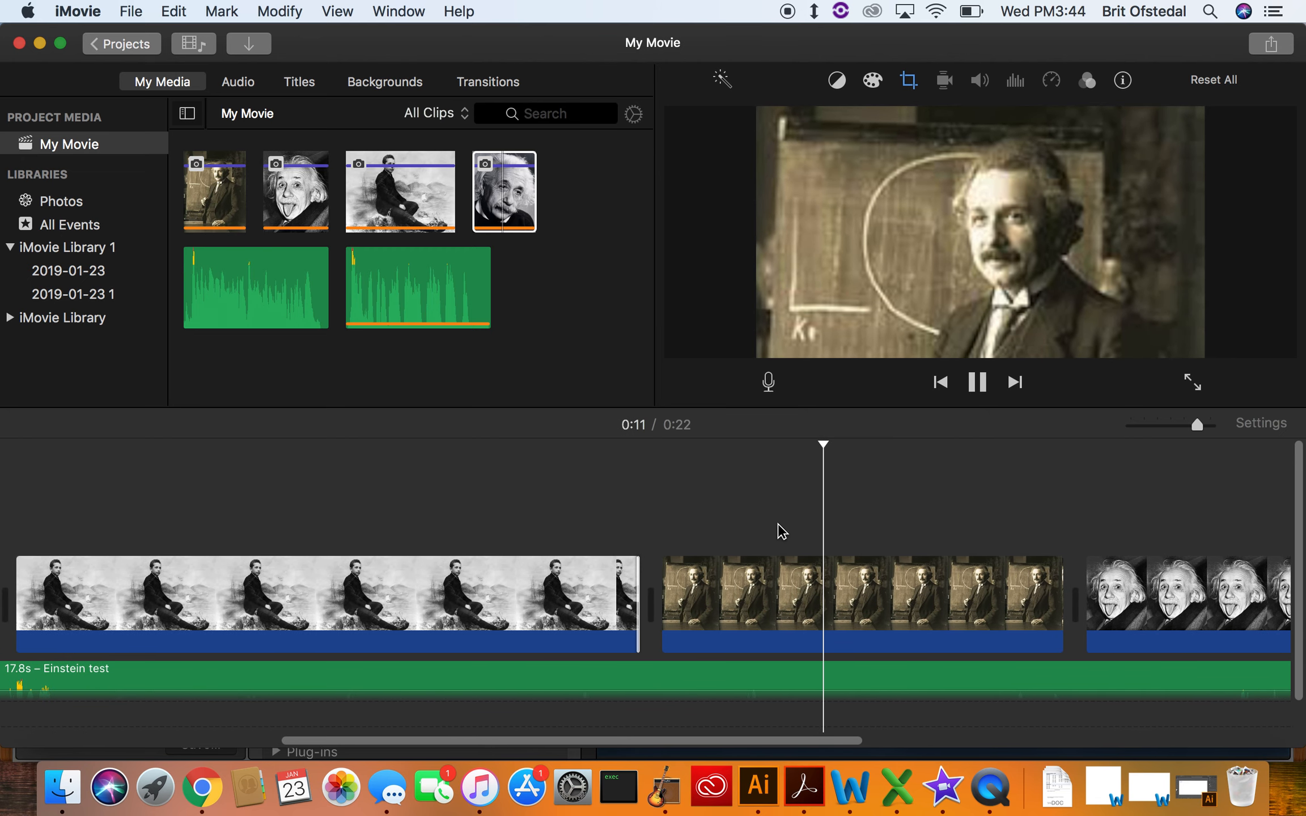
key("space")
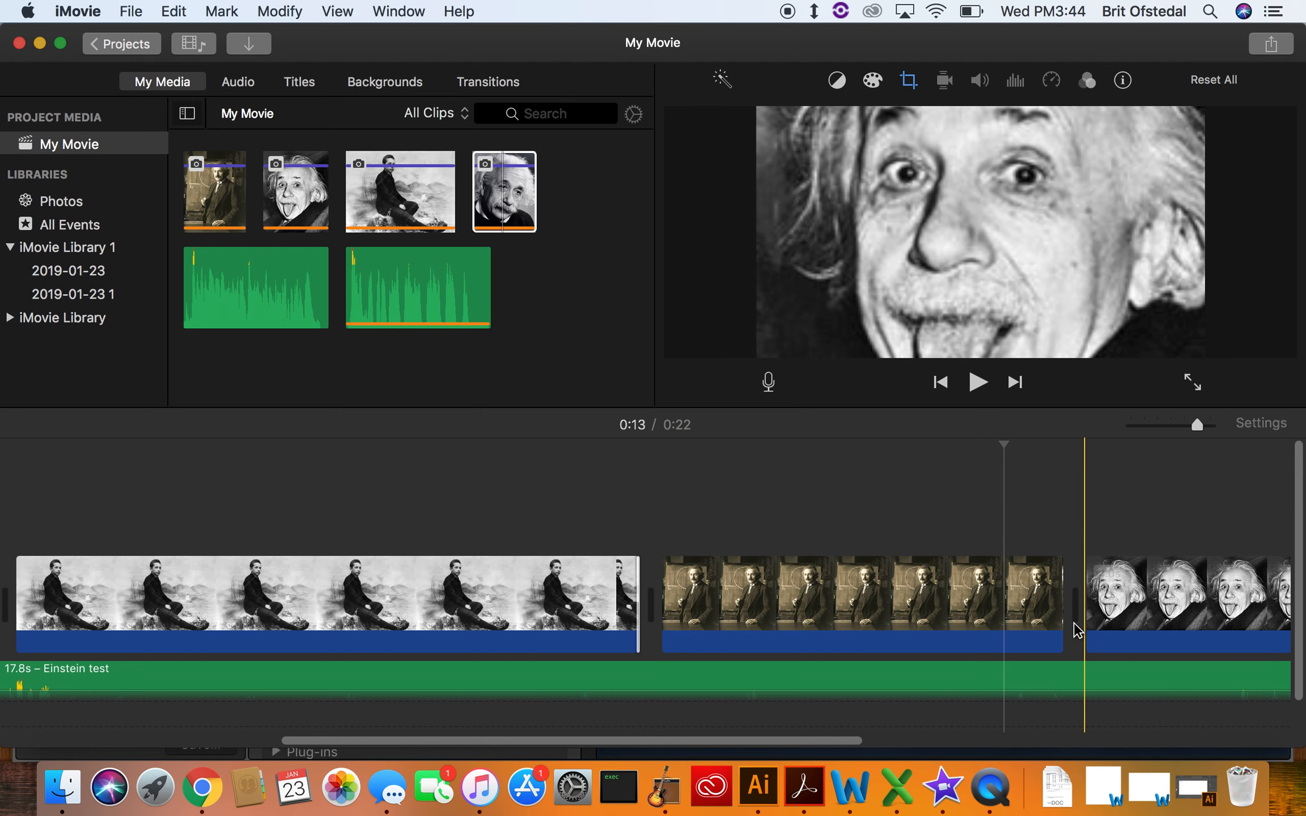
left_click_drag(1063, 630, 1001, 638)
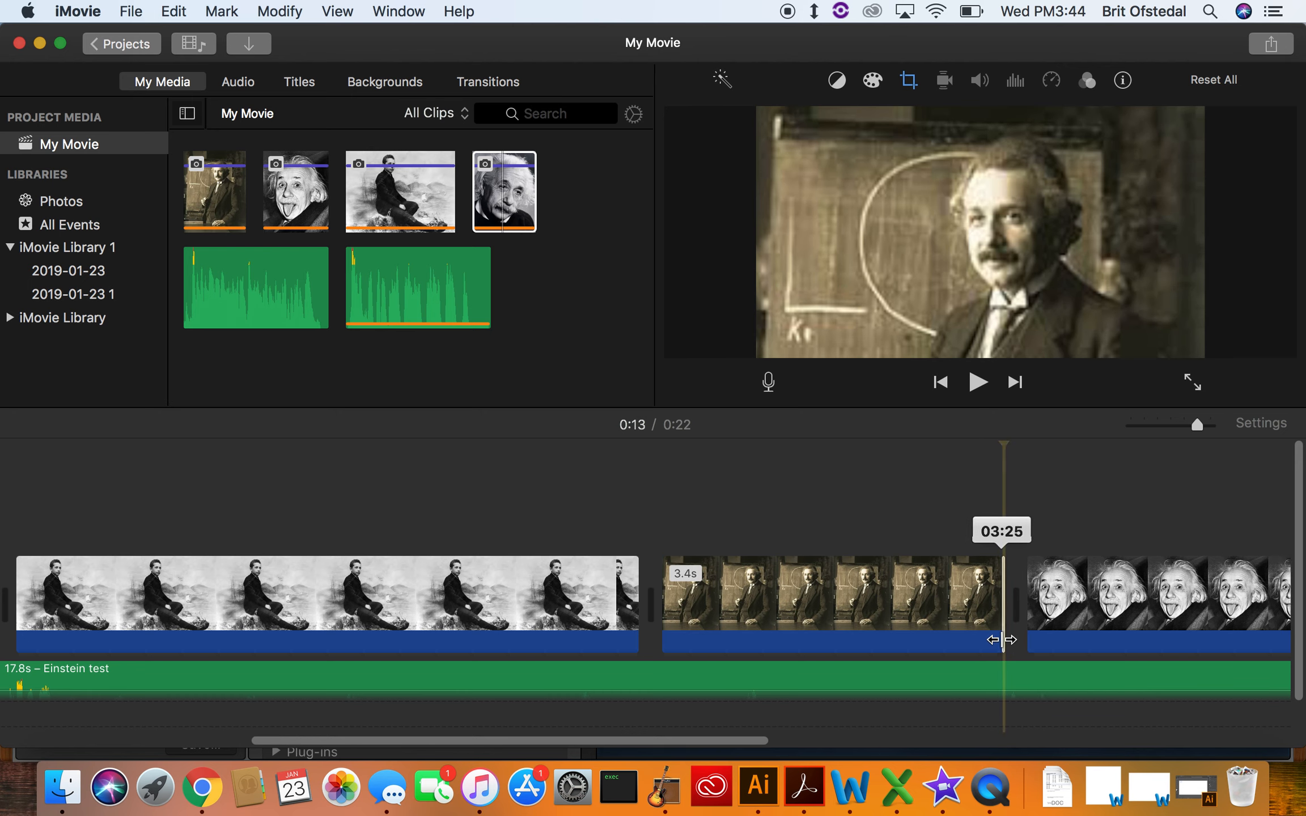
Step: Play into the tongue photo to find where its narration ends, and trim that photo to about 2.6 seconds
key("space")
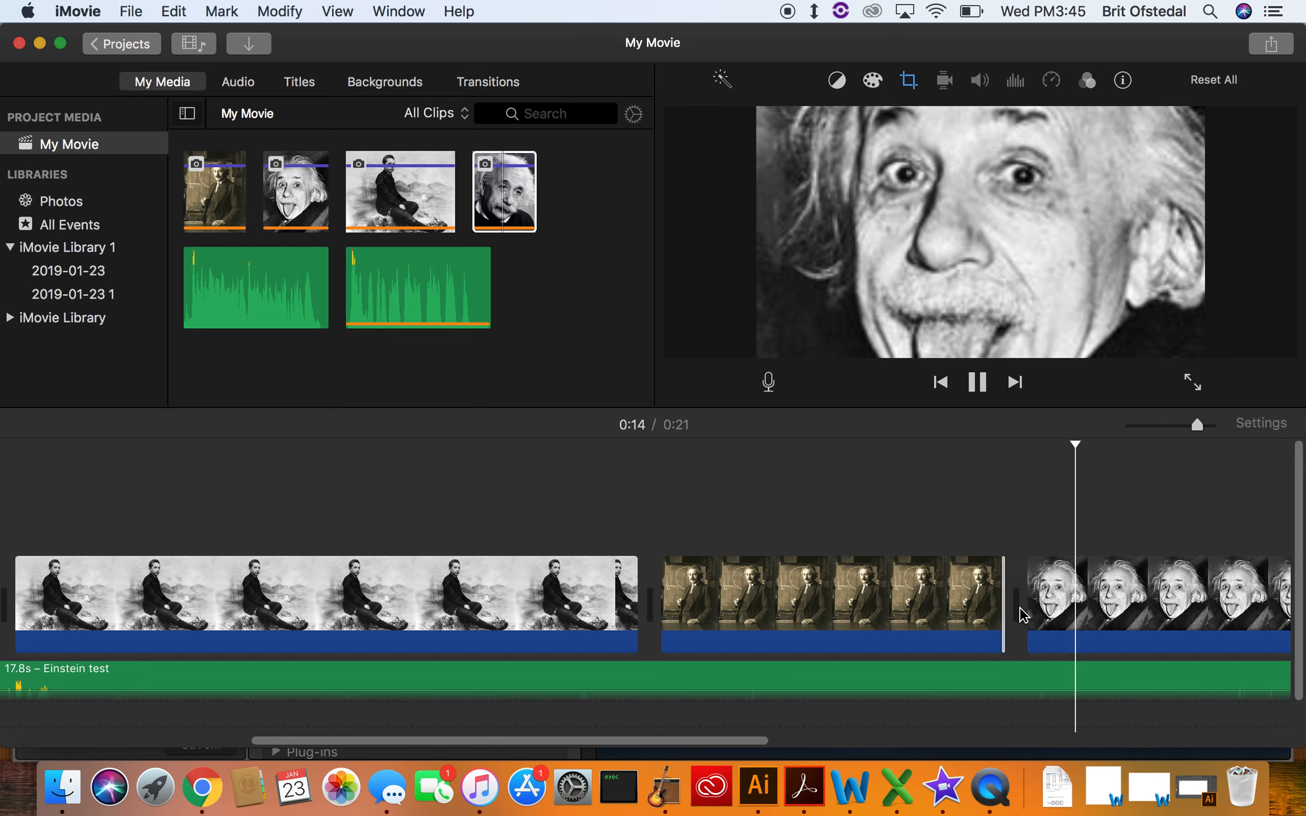
key("space")
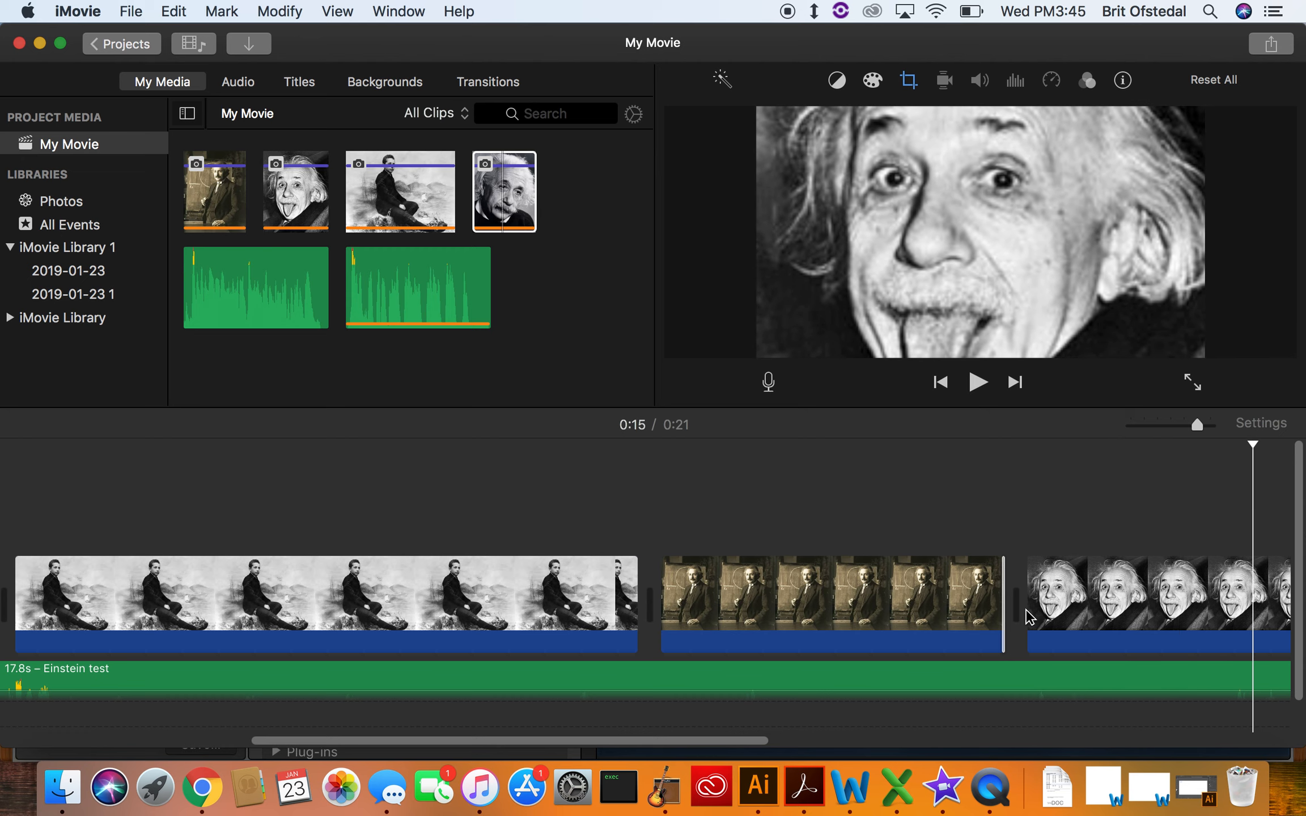
scroll(1026, 615, "right", 5)
left_click_drag(1131, 638, 963, 639)
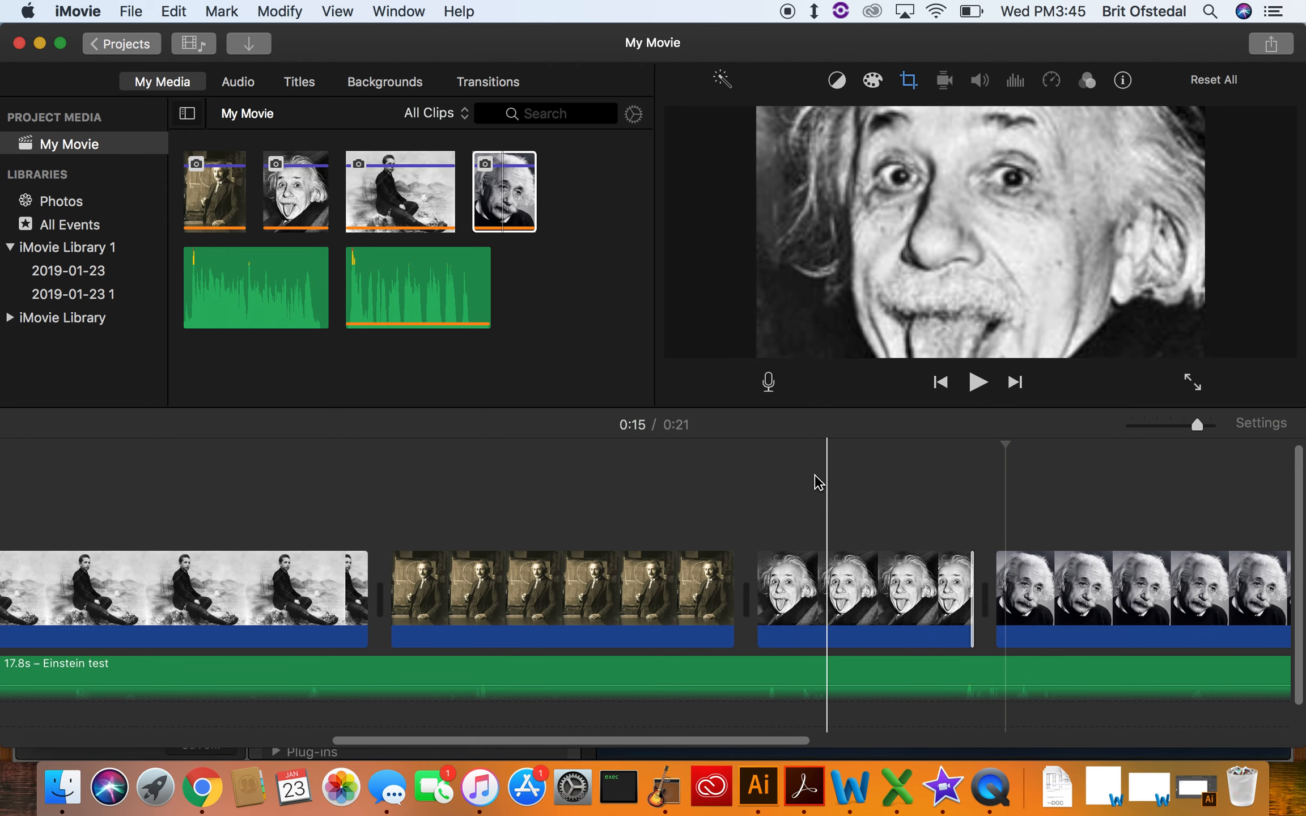
key("space")
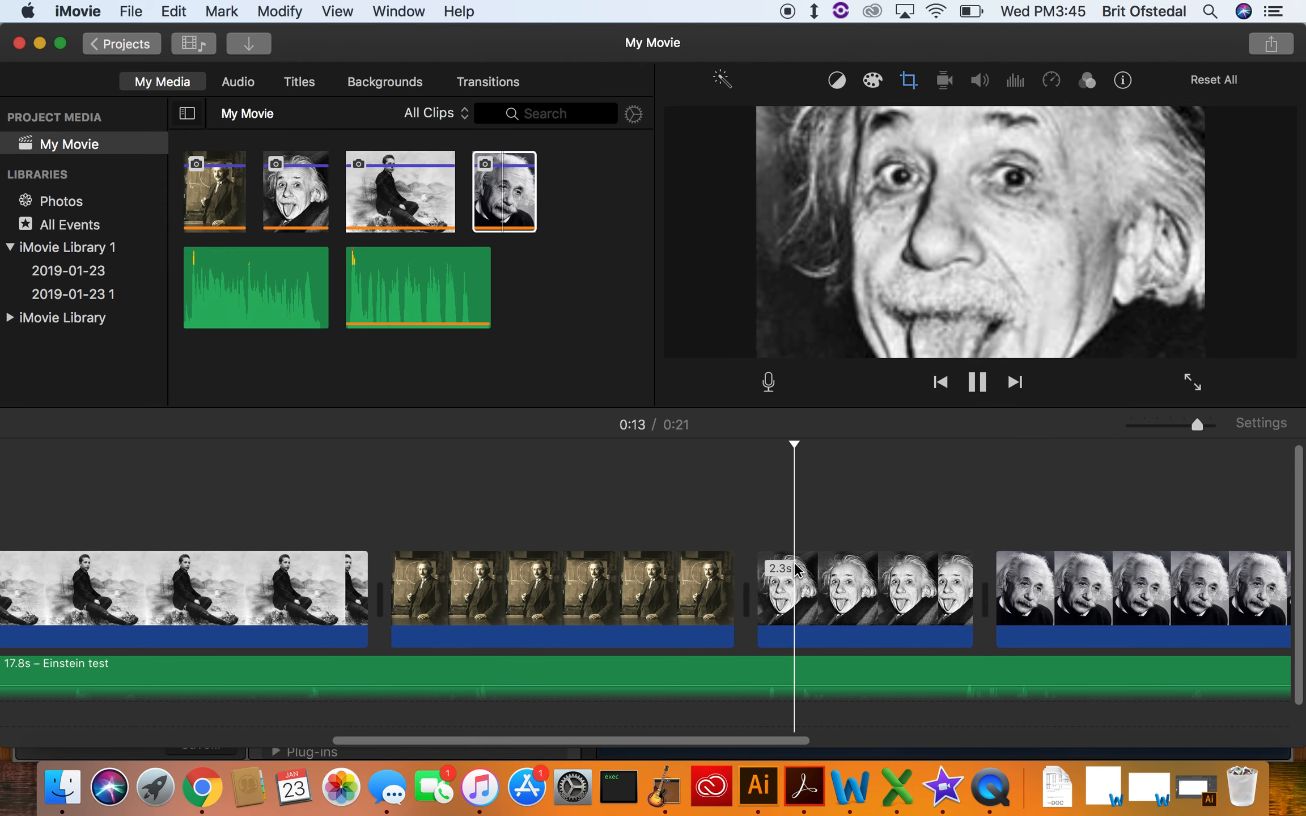
key("space")
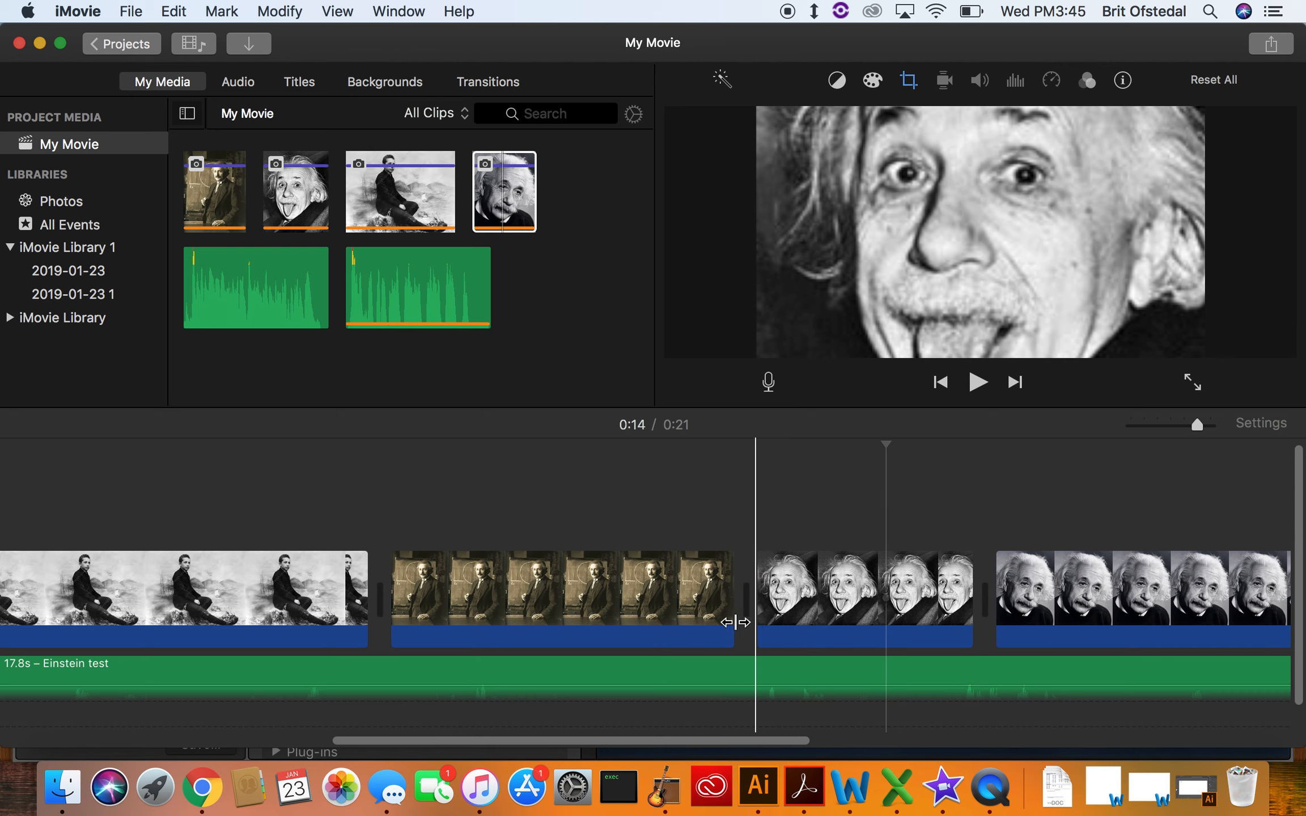
left_click_drag(758, 632, 723, 633)
Step: Play through the tongue photo into the old portrait to find the narration's end, and shorten the portrait to about 1.7 seconds
left_click(583, 453)
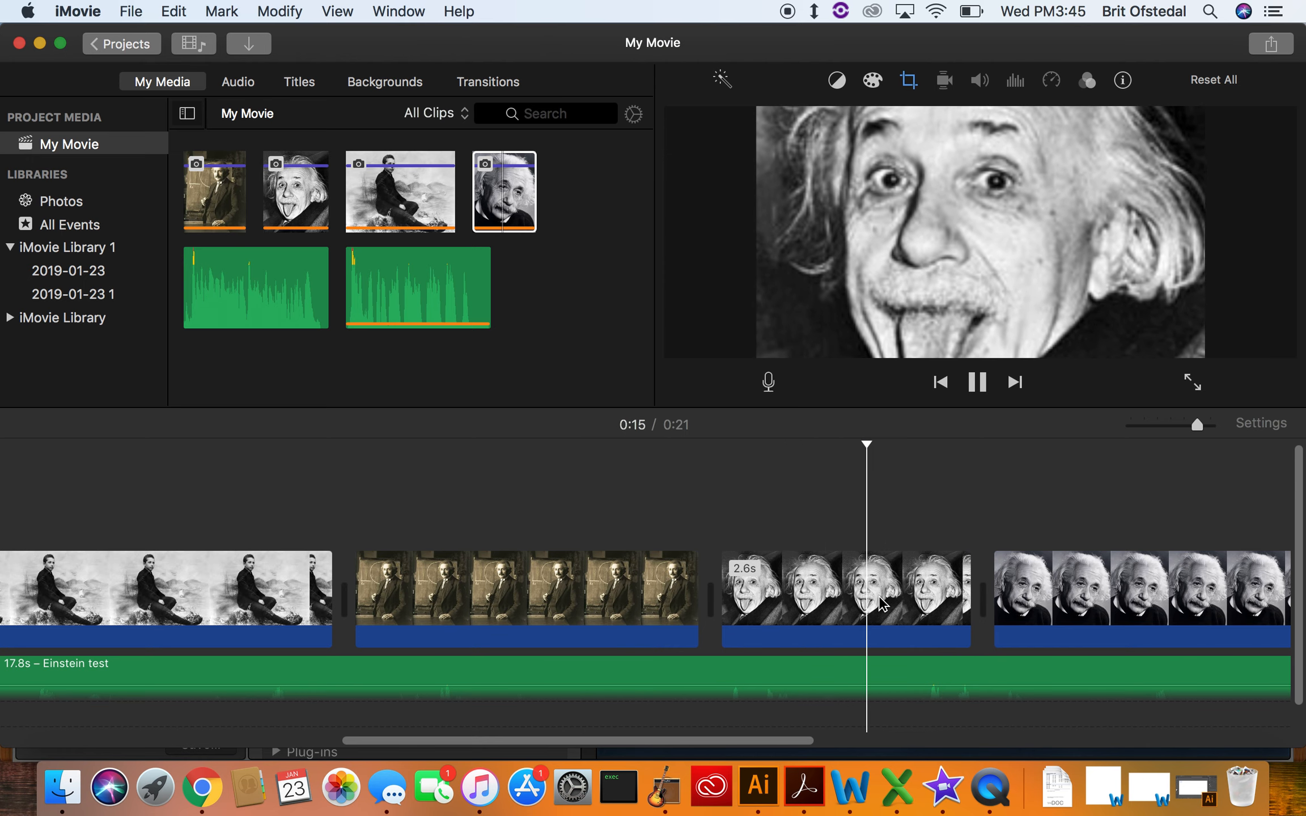
scroll(885, 606, "right", 5)
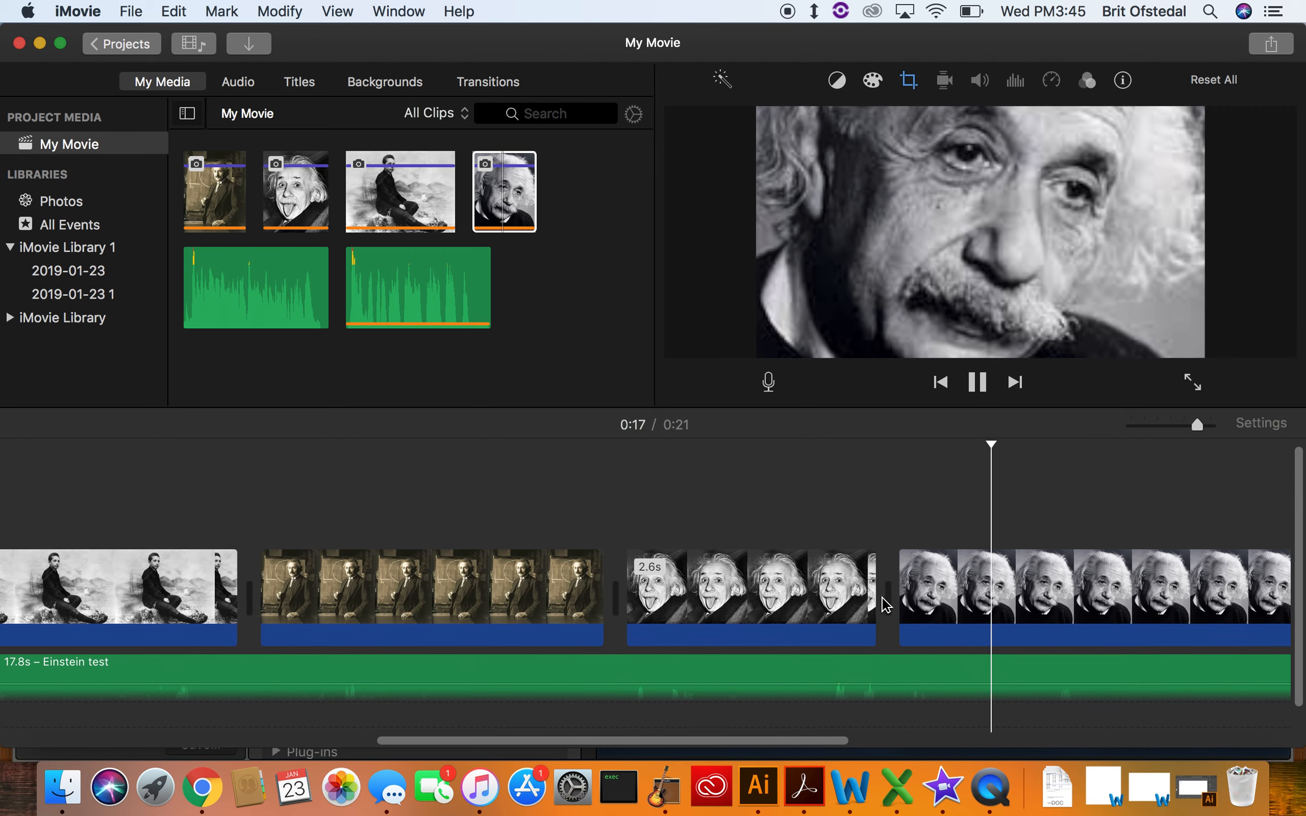
key("space")
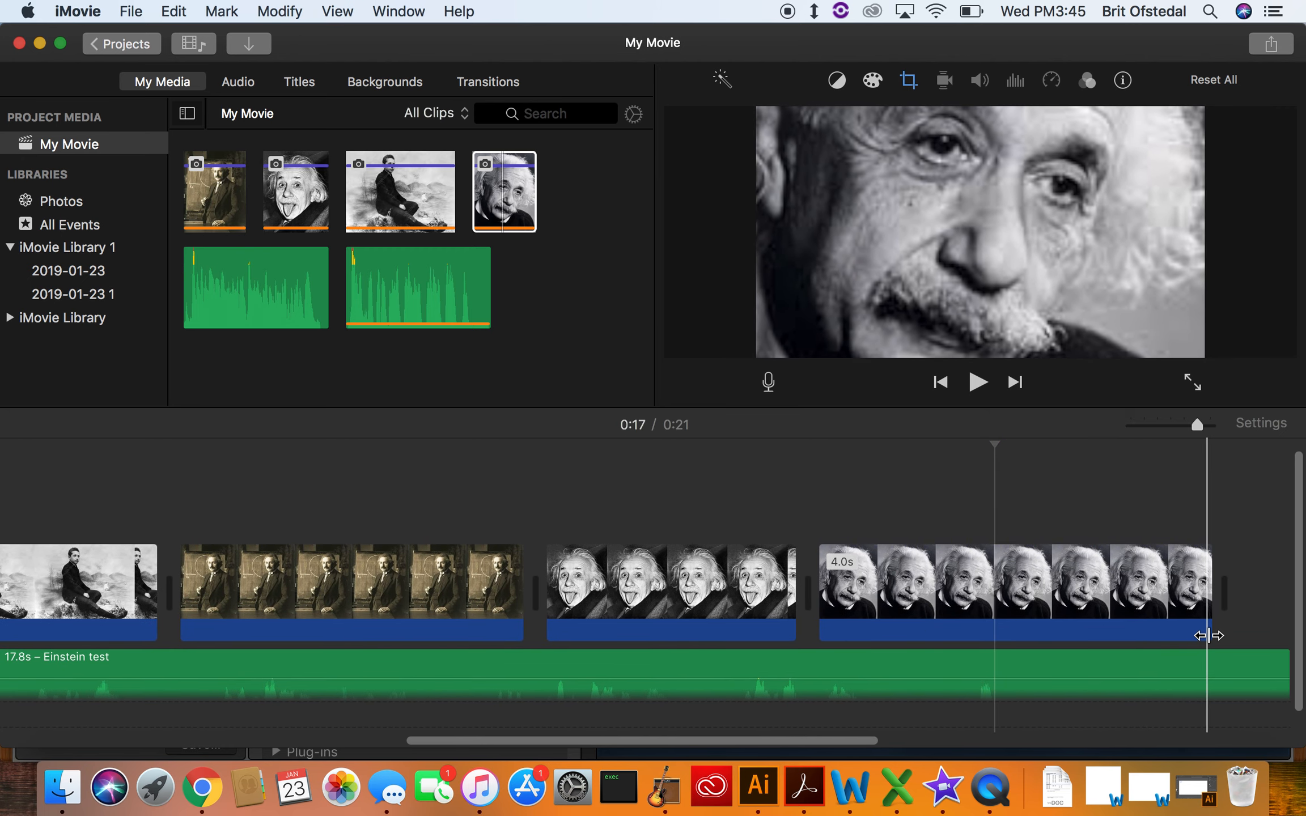
left_click_drag(1210, 633, 948, 637)
left_click_drag(959, 637, 980, 634)
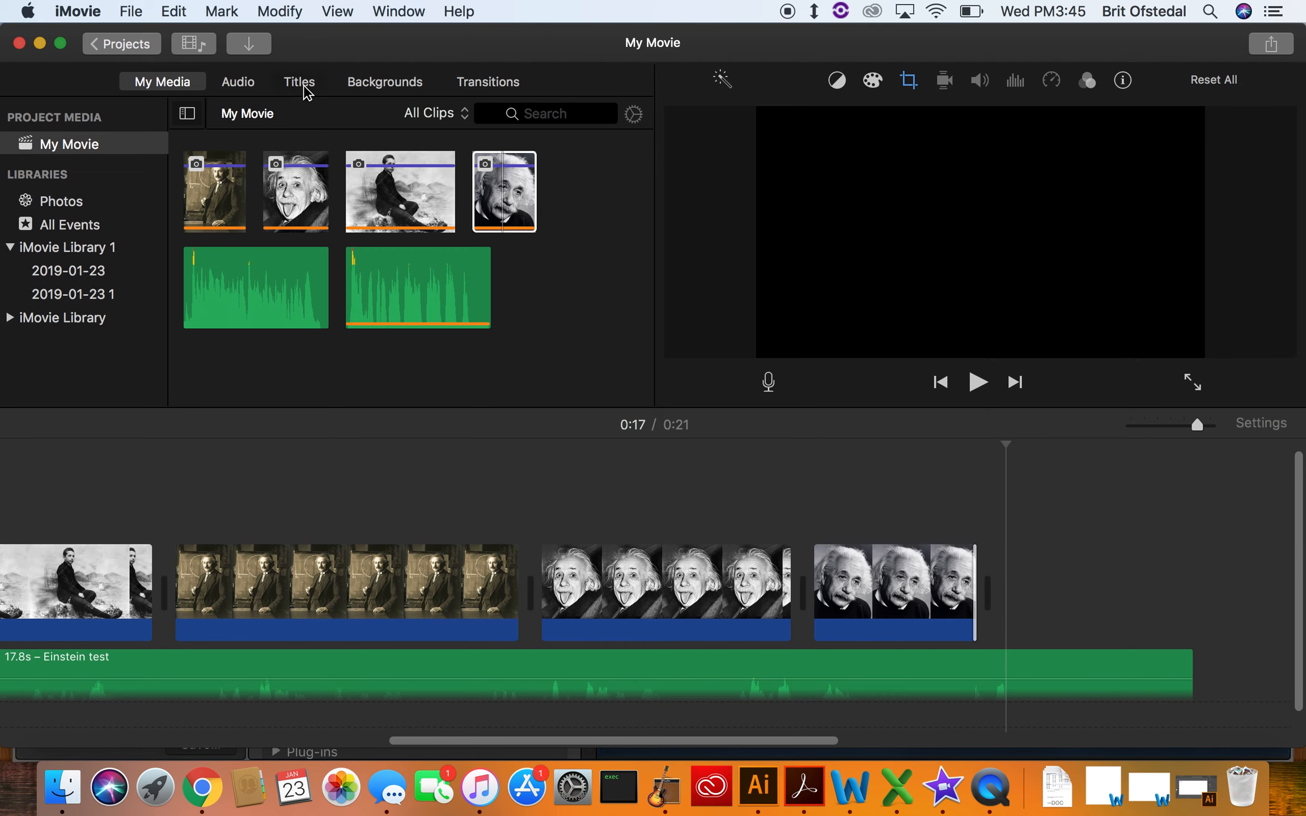
Step: Add an Expand title after the last photo and set its text to "Thank You"
left_click(300, 83)
left_click_drag(312, 242, 1049, 612)
left_click(947, 255)
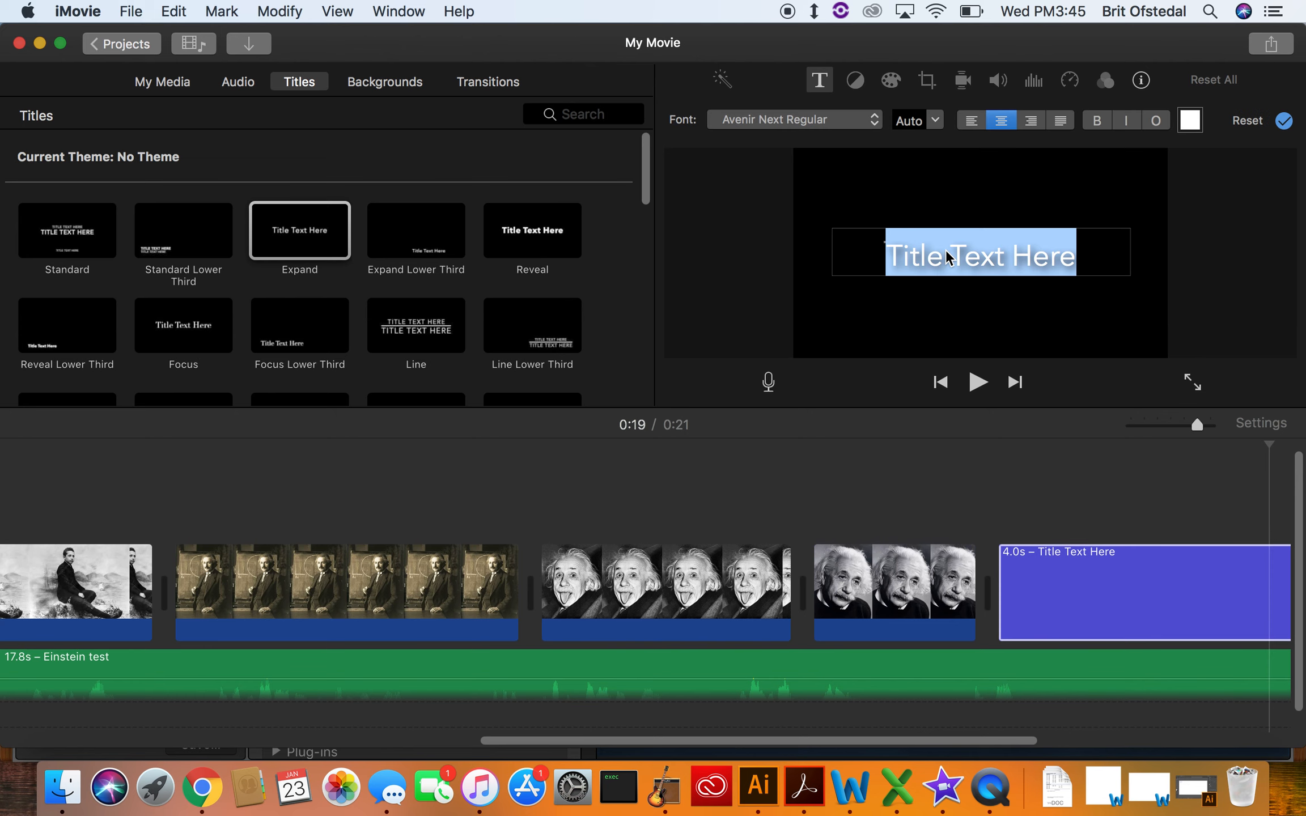
type("Thanks")
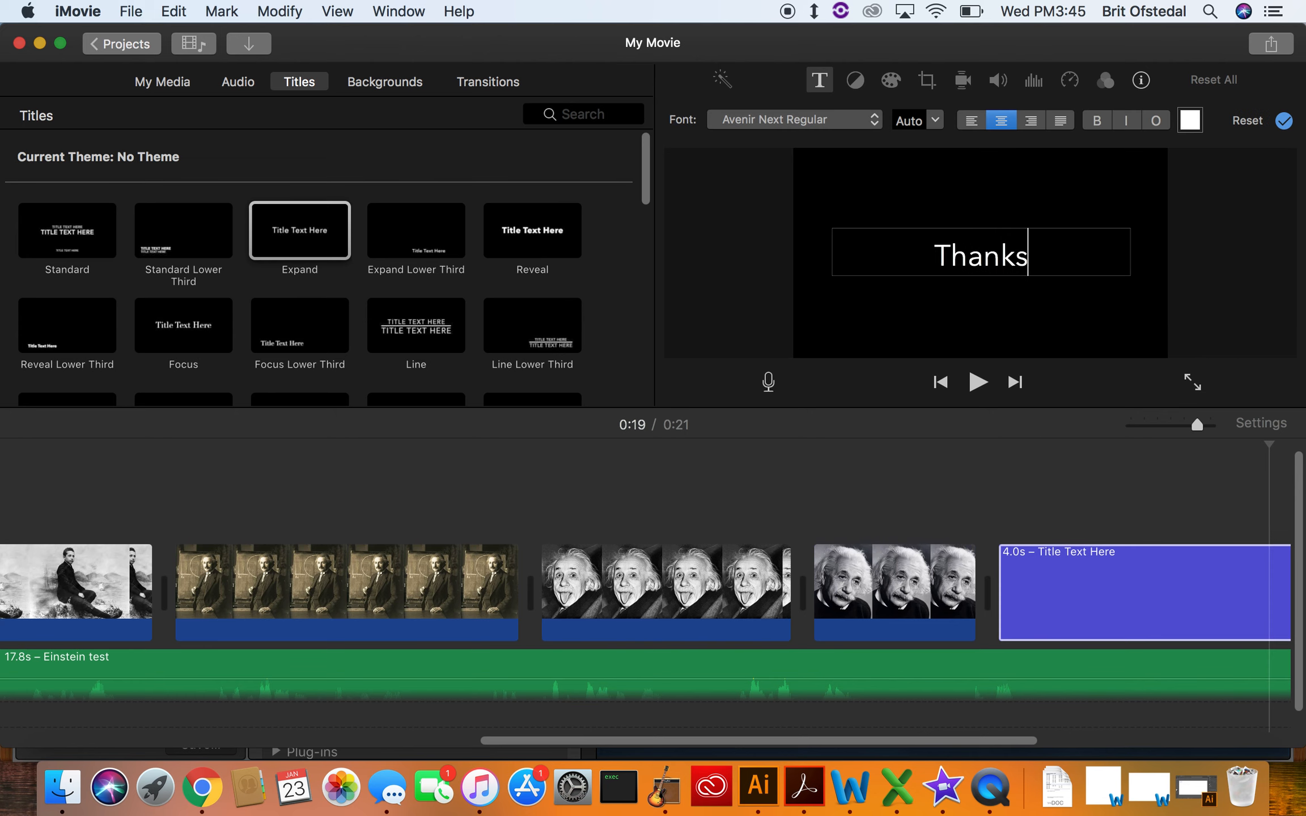
key("BackSpace")
type("You")
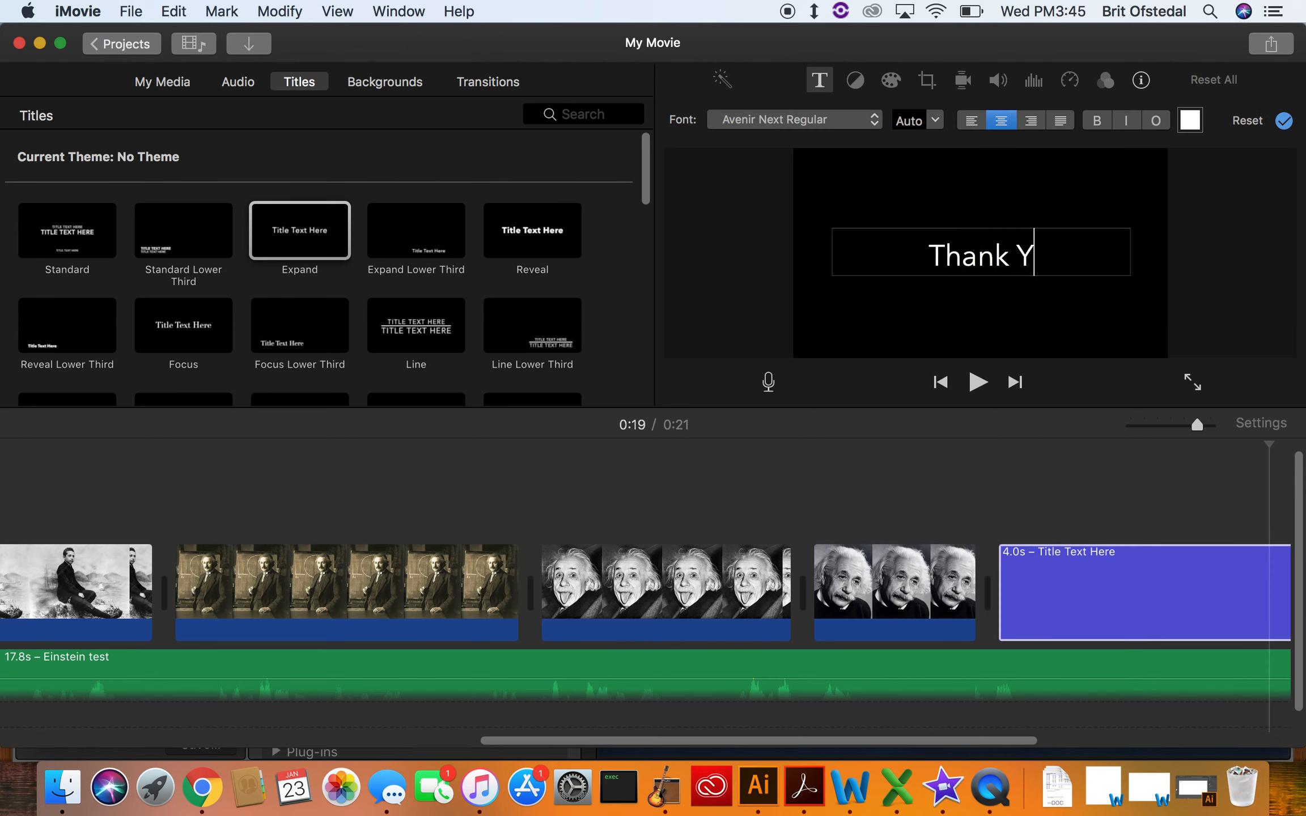
Step: Return to the beginning and play the whole movie to check the photos, narration and closing title
left_click(938, 383)
left_click(937, 384)
left_click(937, 384)
left_click(938, 383)
left_click(937, 383)
left_click(938, 383)
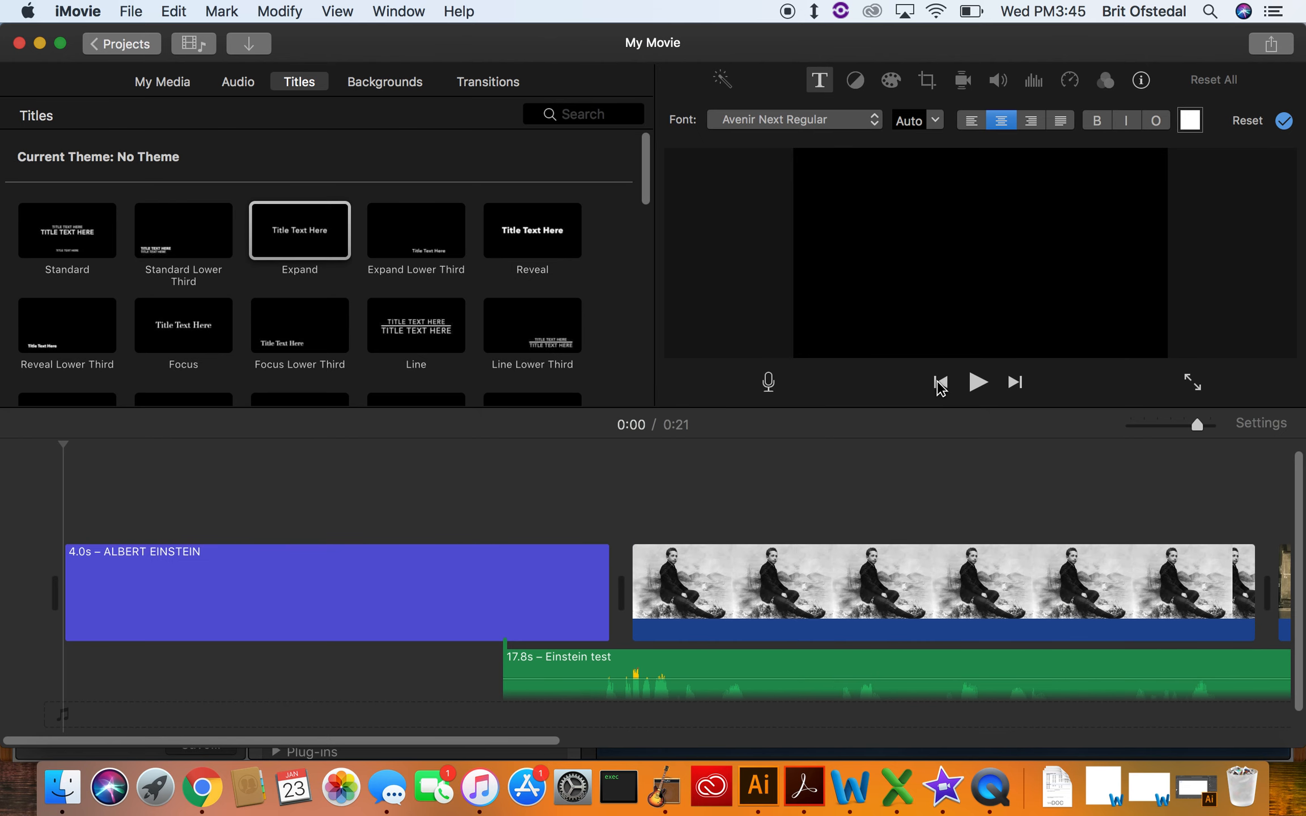
left_click(976, 383)
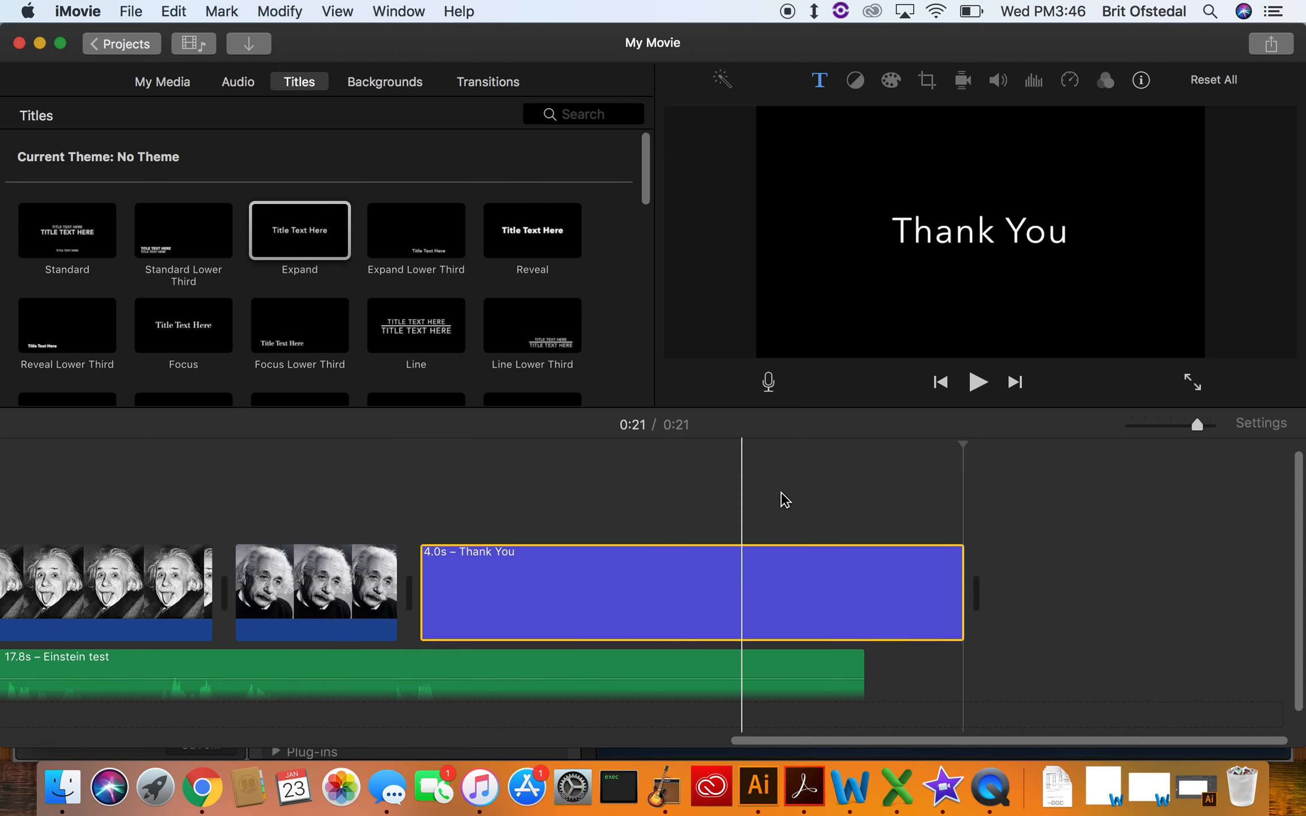
Step: Open the crop settings of the old Einstein portrait, try the Fit style and switch back to Ken Burns
left_click(307, 578)
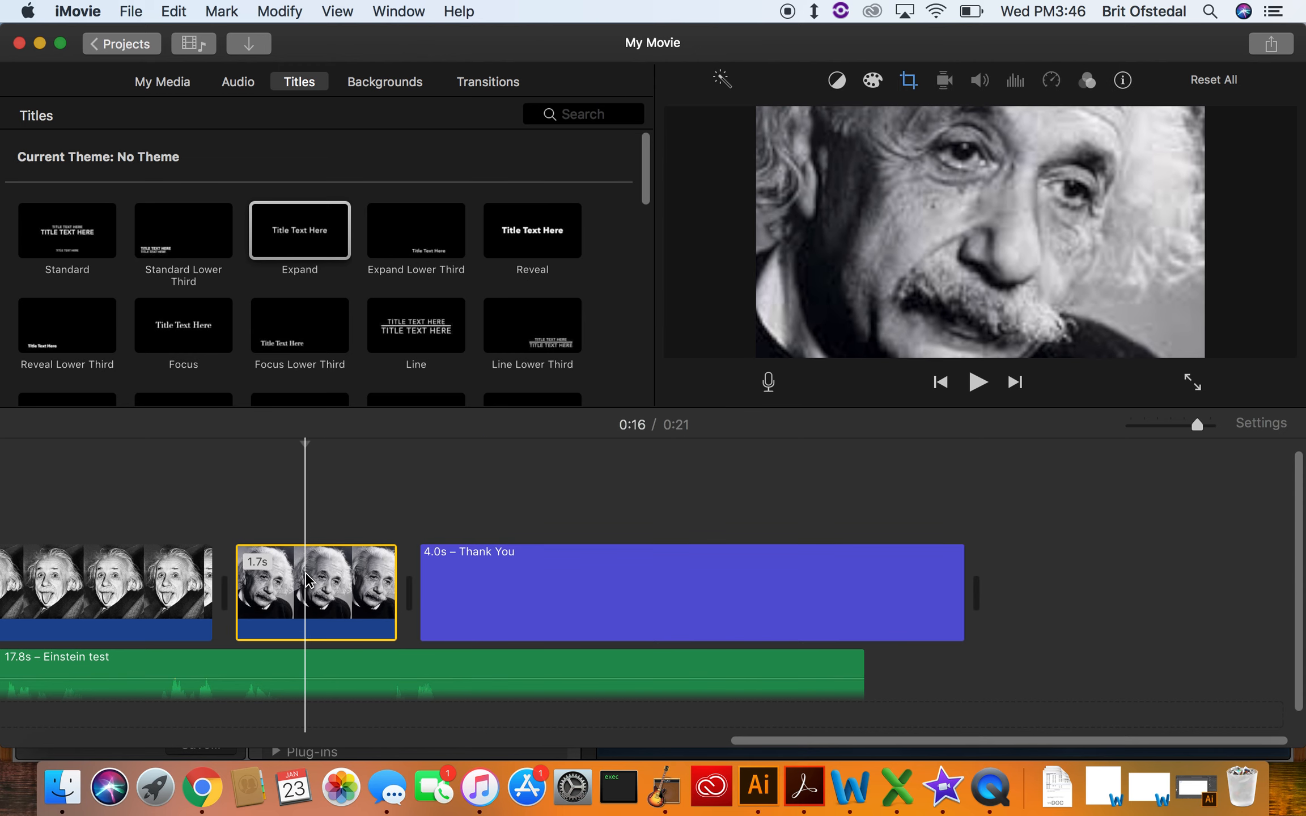
double_click(332, 574)
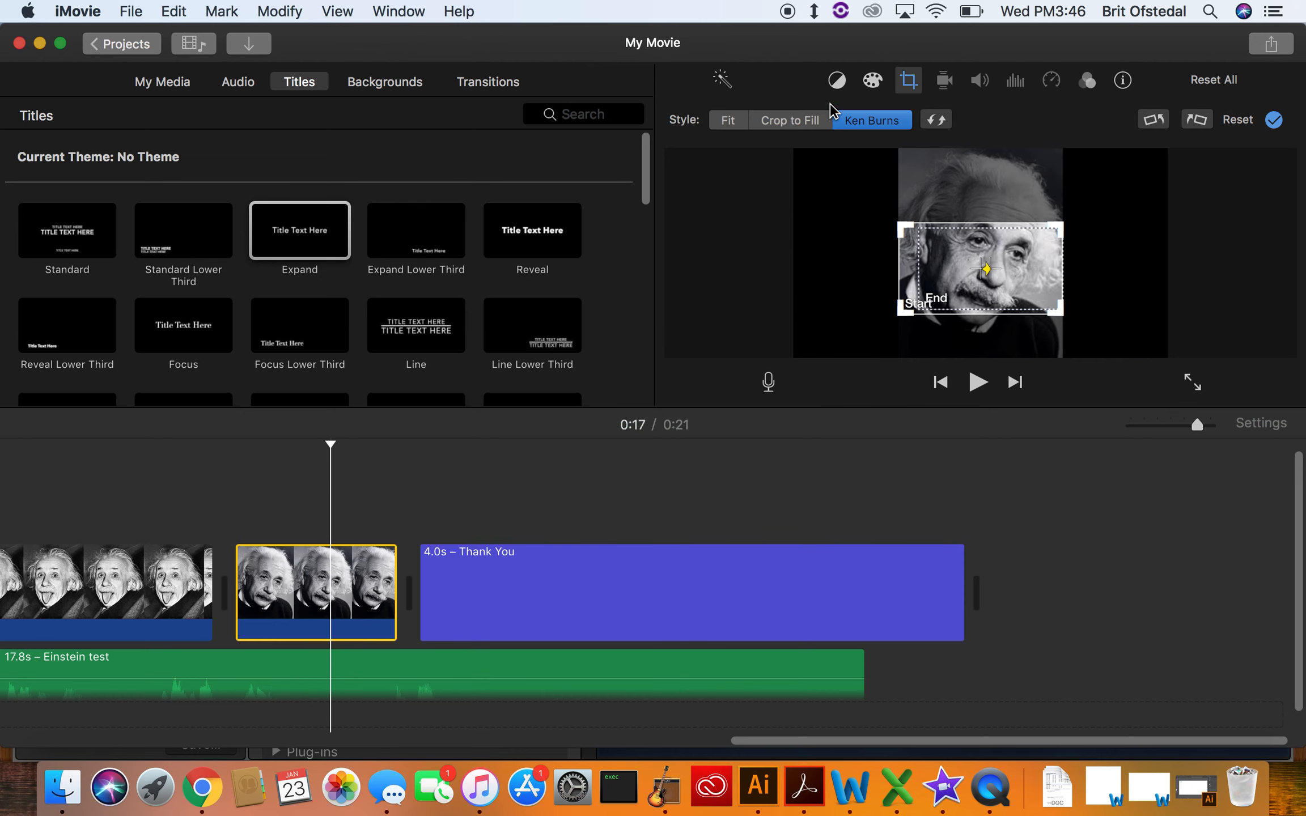
left_click(768, 124)
left_click(730, 126)
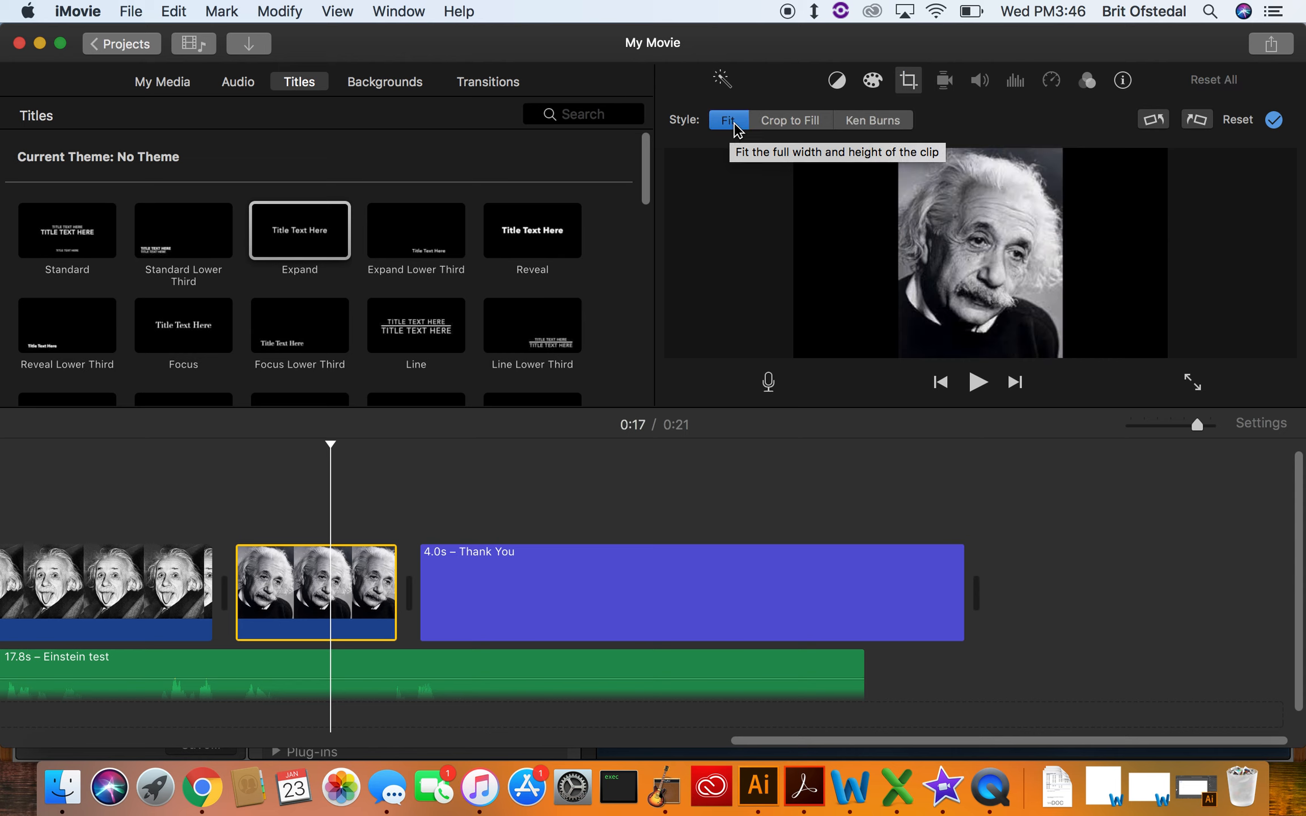
left_click(874, 126)
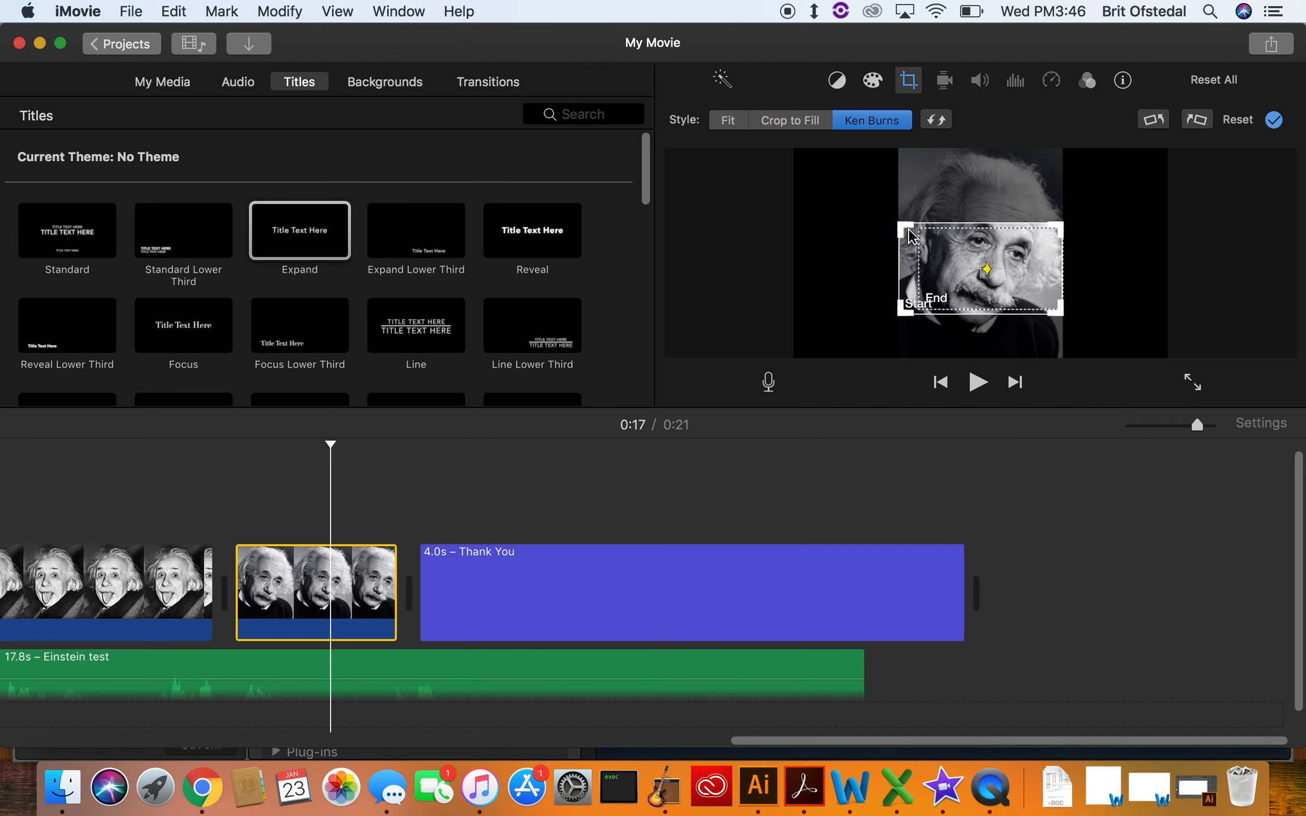
Step: Move the portrait's Ken Burns start frame up over the hair, and move the end frame down over the lower face and enlarge it
left_click_drag(908, 235, 901, 174)
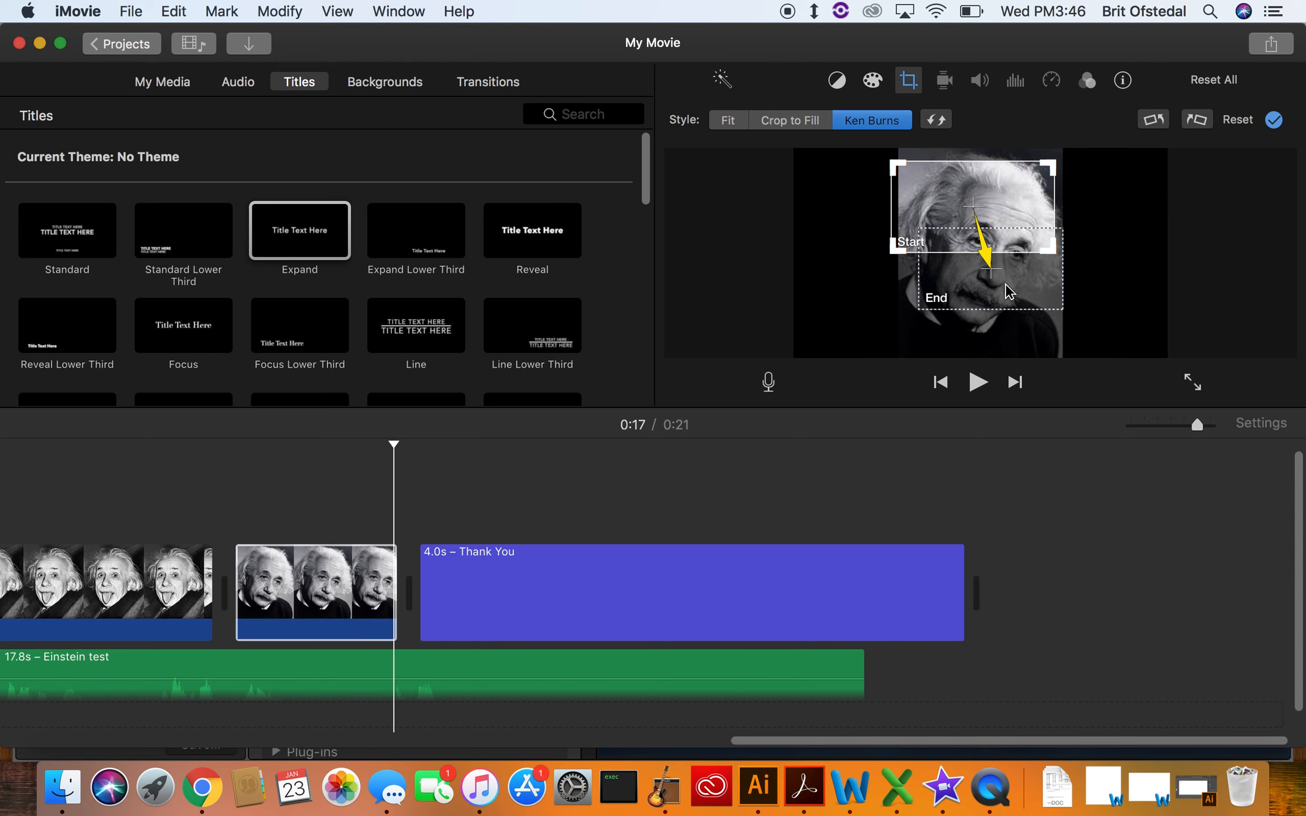
left_click_drag(1008, 292, 1002, 324)
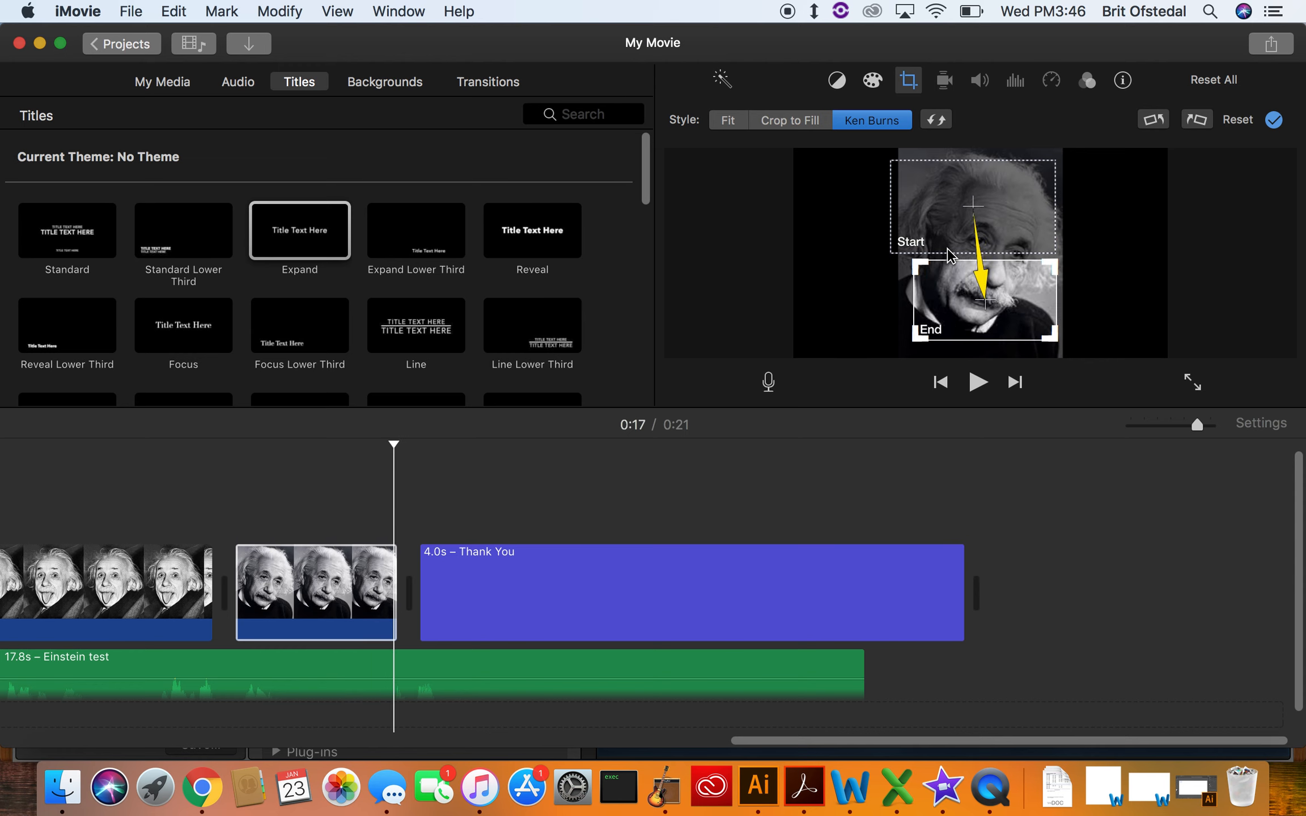
left_click_drag(918, 264, 891, 250)
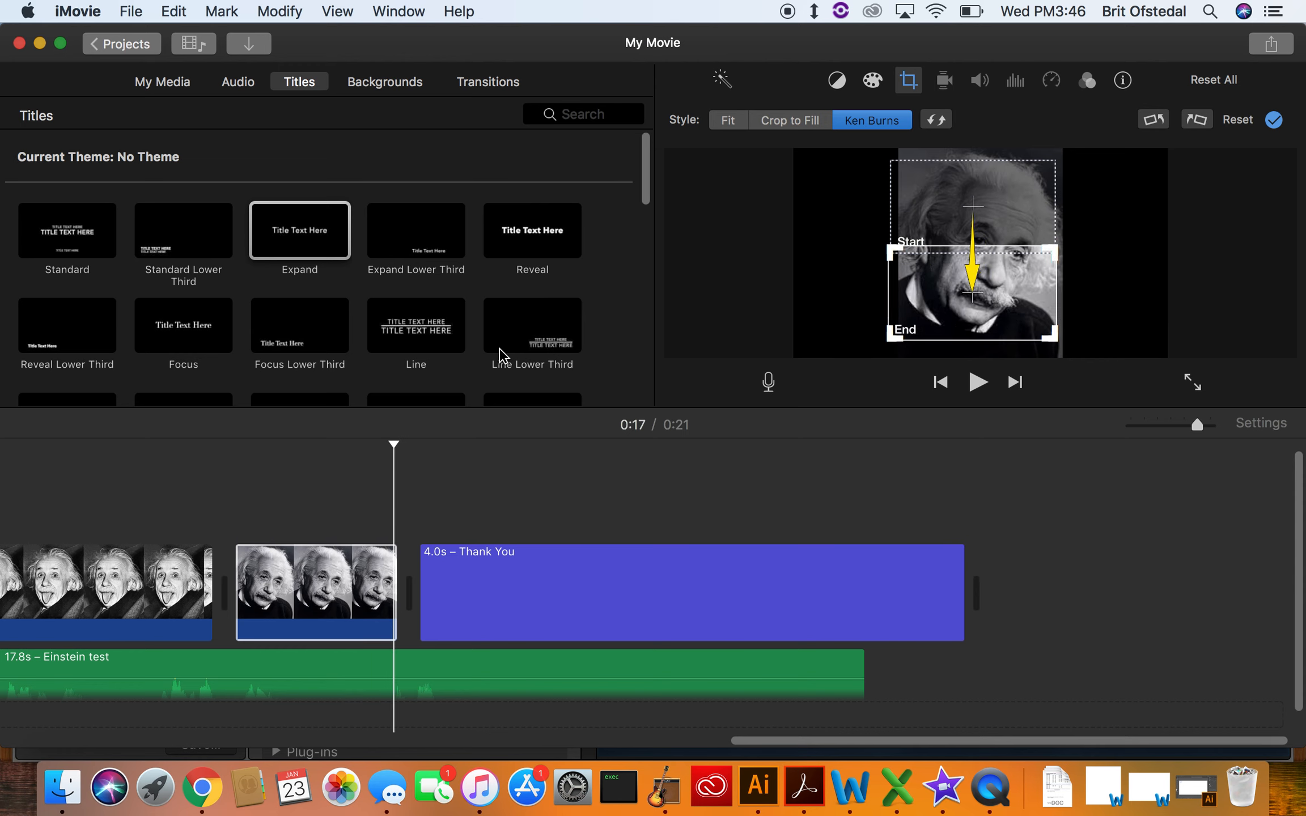
Step: Play from the start of the old portrait into the closing title to check the Ken Burns movement
left_click_drag(392, 465, 251, 477)
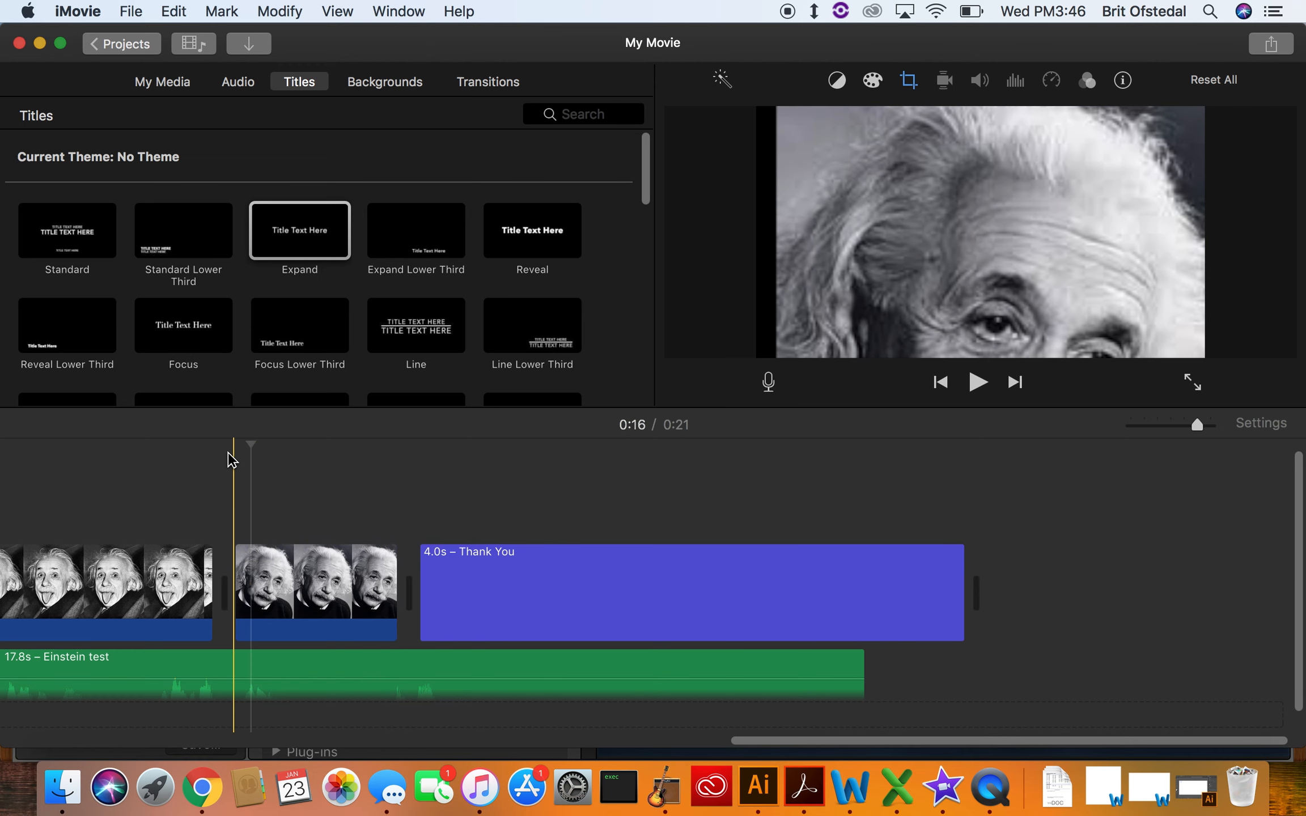
left_click(229, 453)
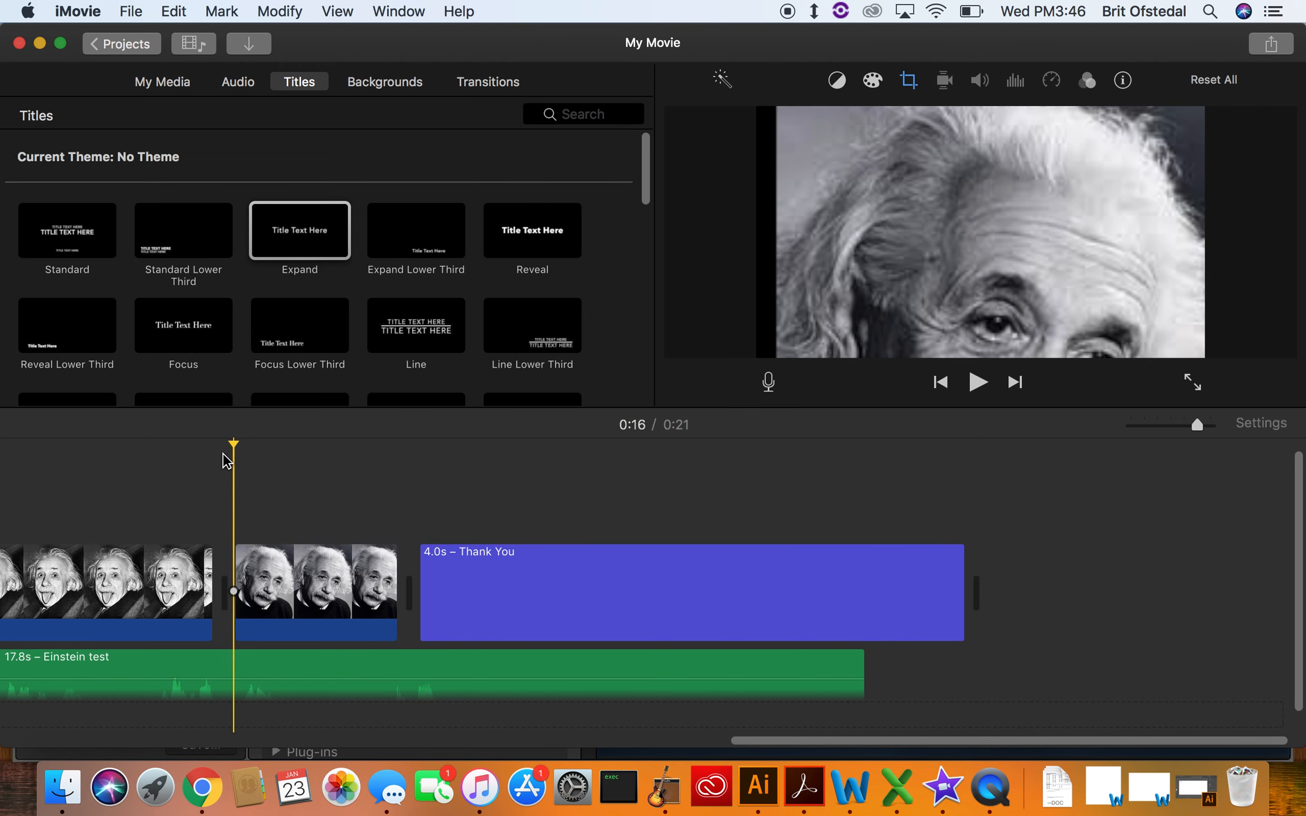
key("space")
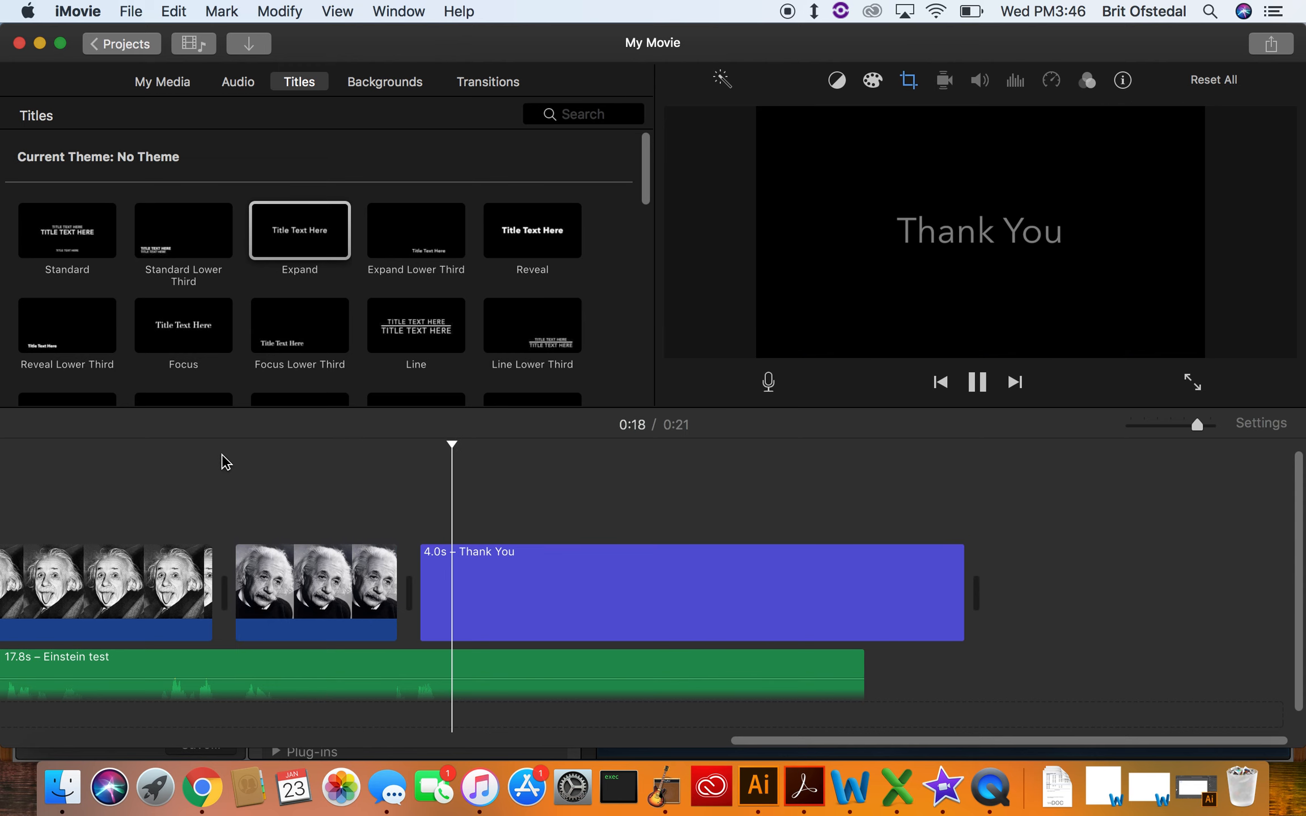
key("space")
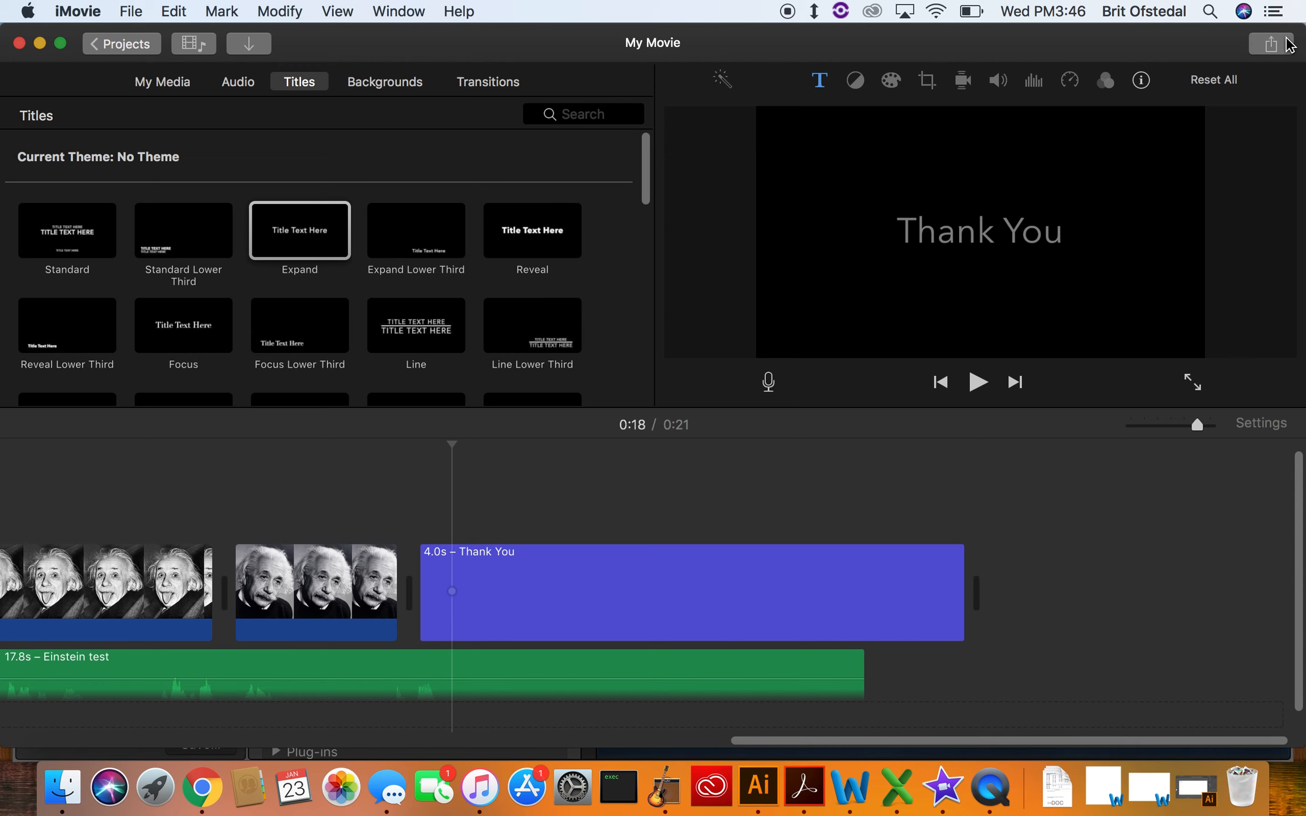
Step: Start exporting the movie as a file and title it "Albert Einstein movie - " followed by the author's surname
left_click(1269, 52)
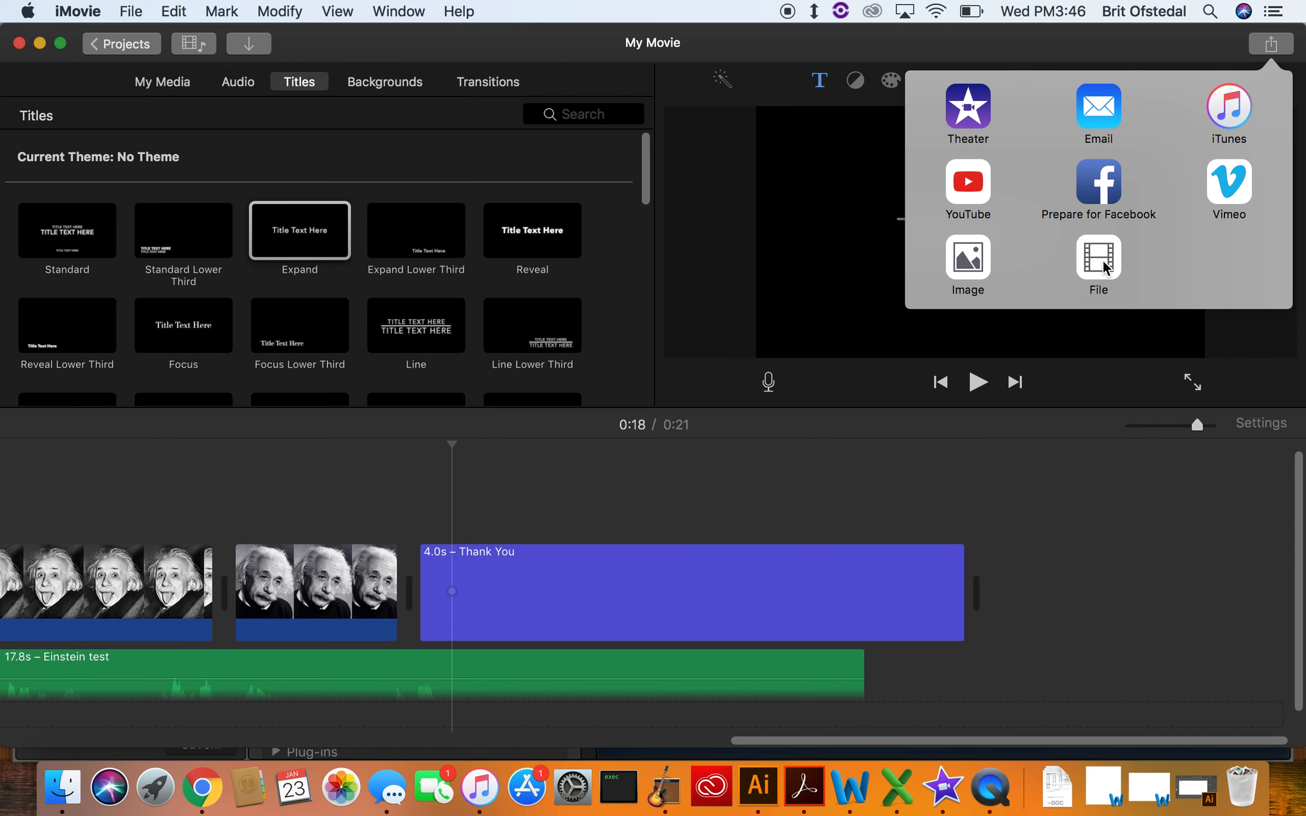
left_click(1104, 259)
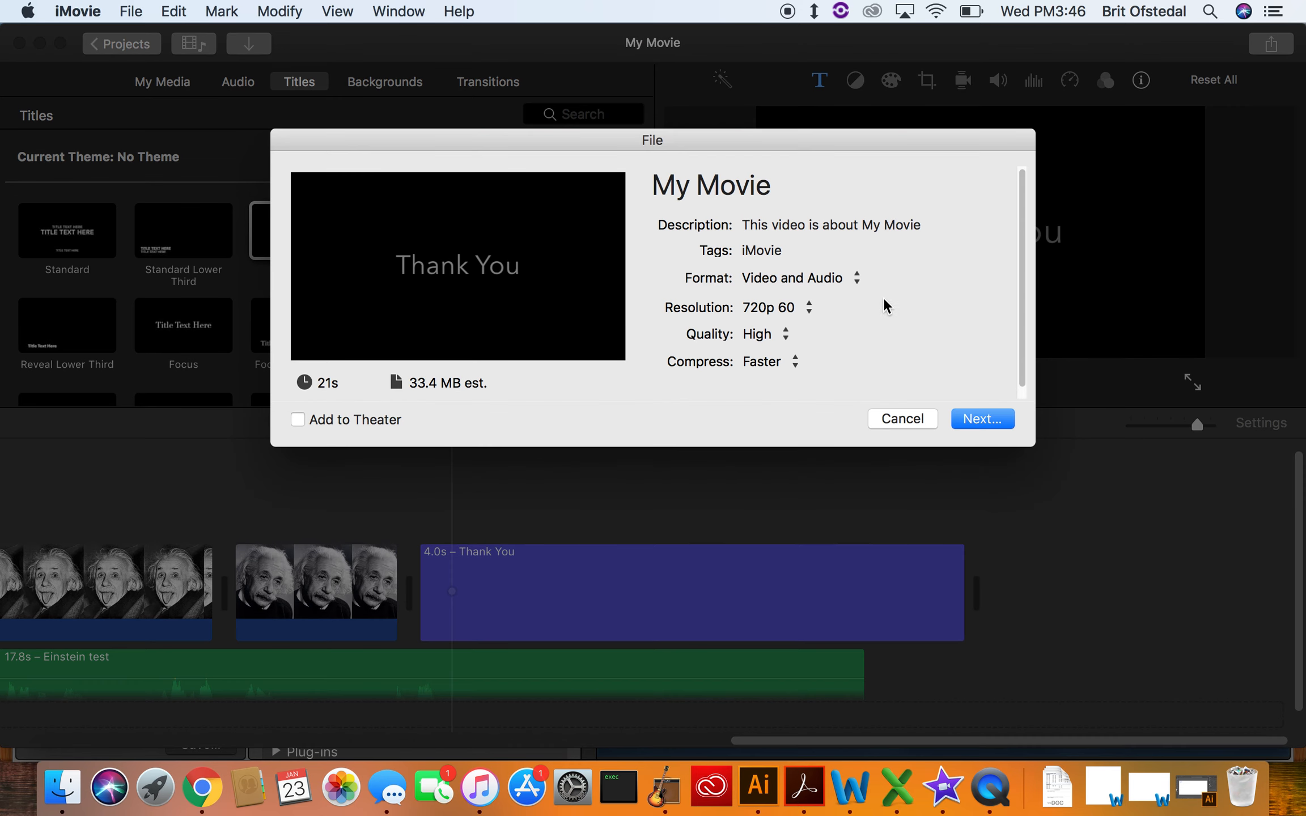
triple_click(729, 182)
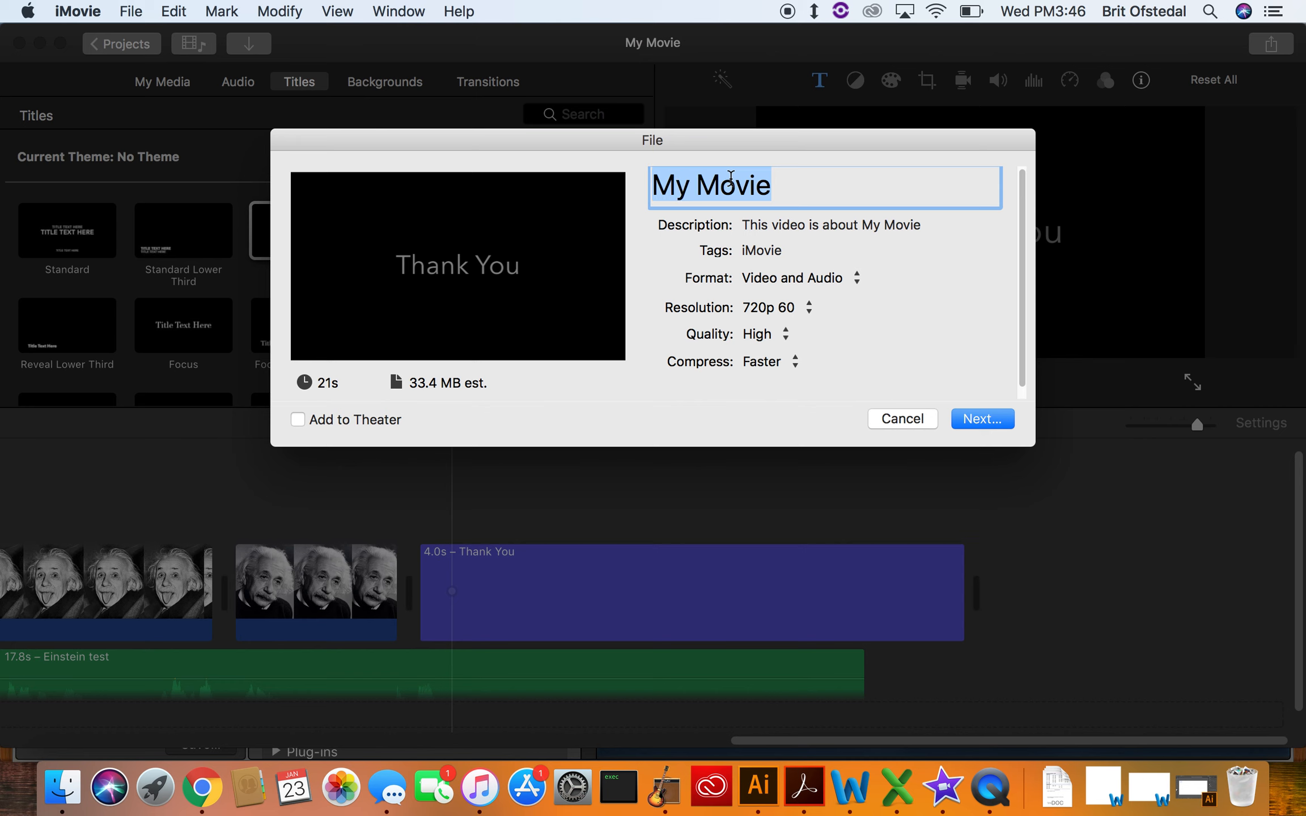
type("Einstein")
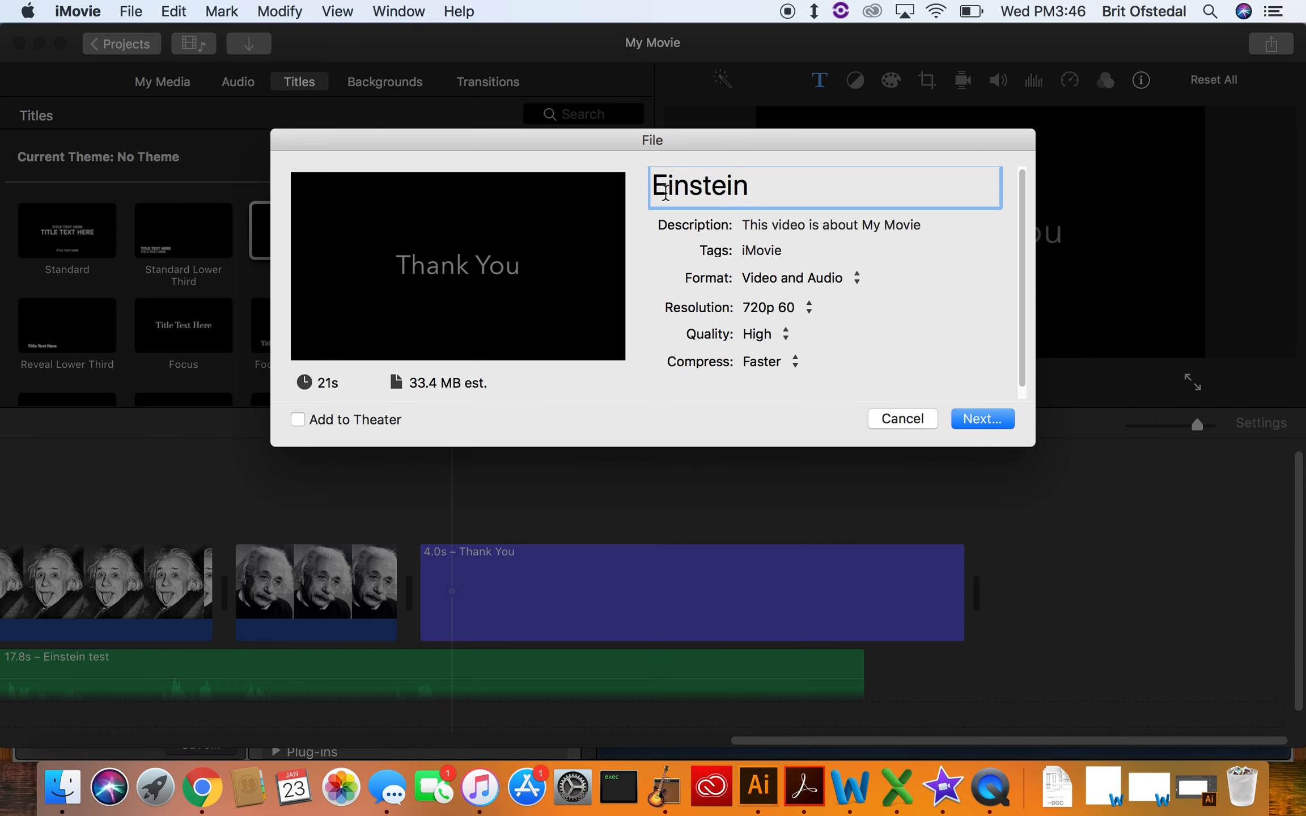
key("super+Left")
type("Alert ")
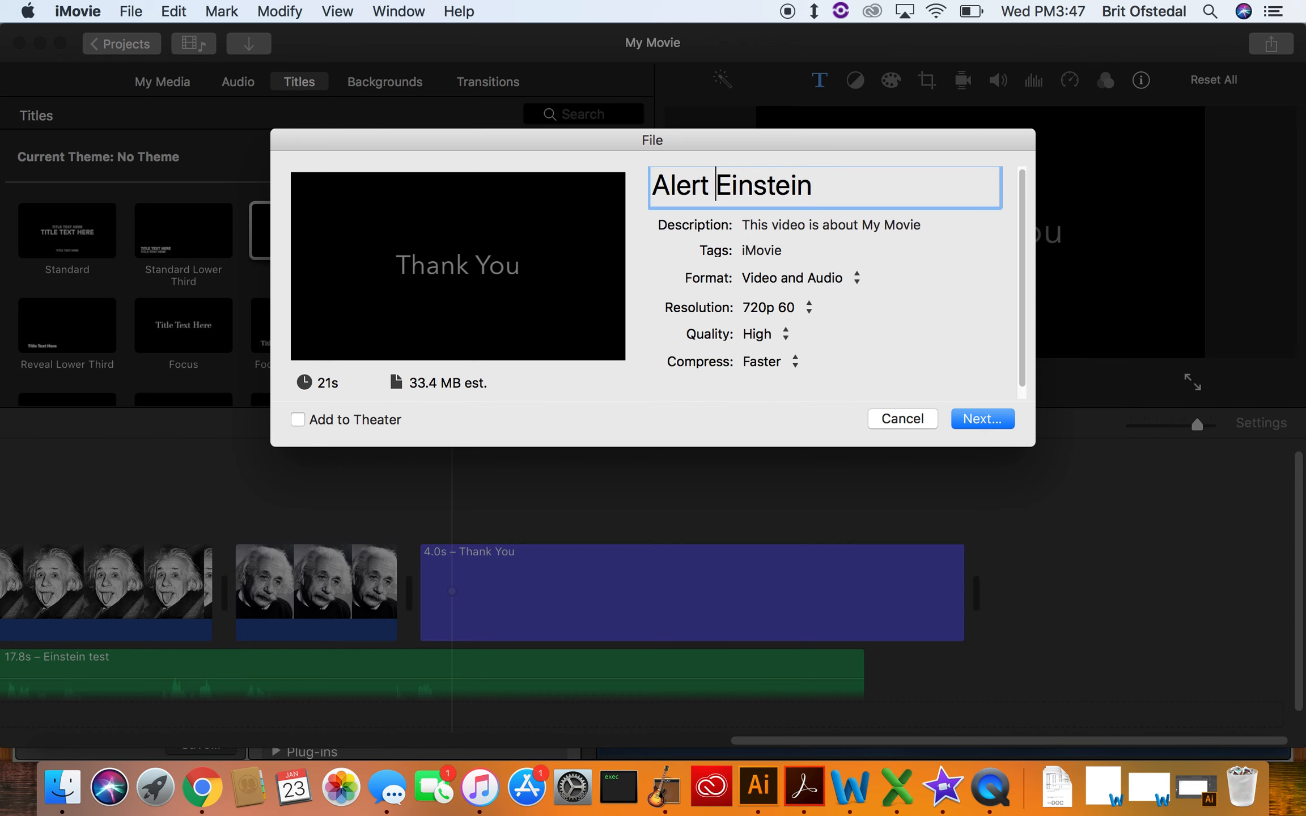
type("b")
left_click(827, 187)
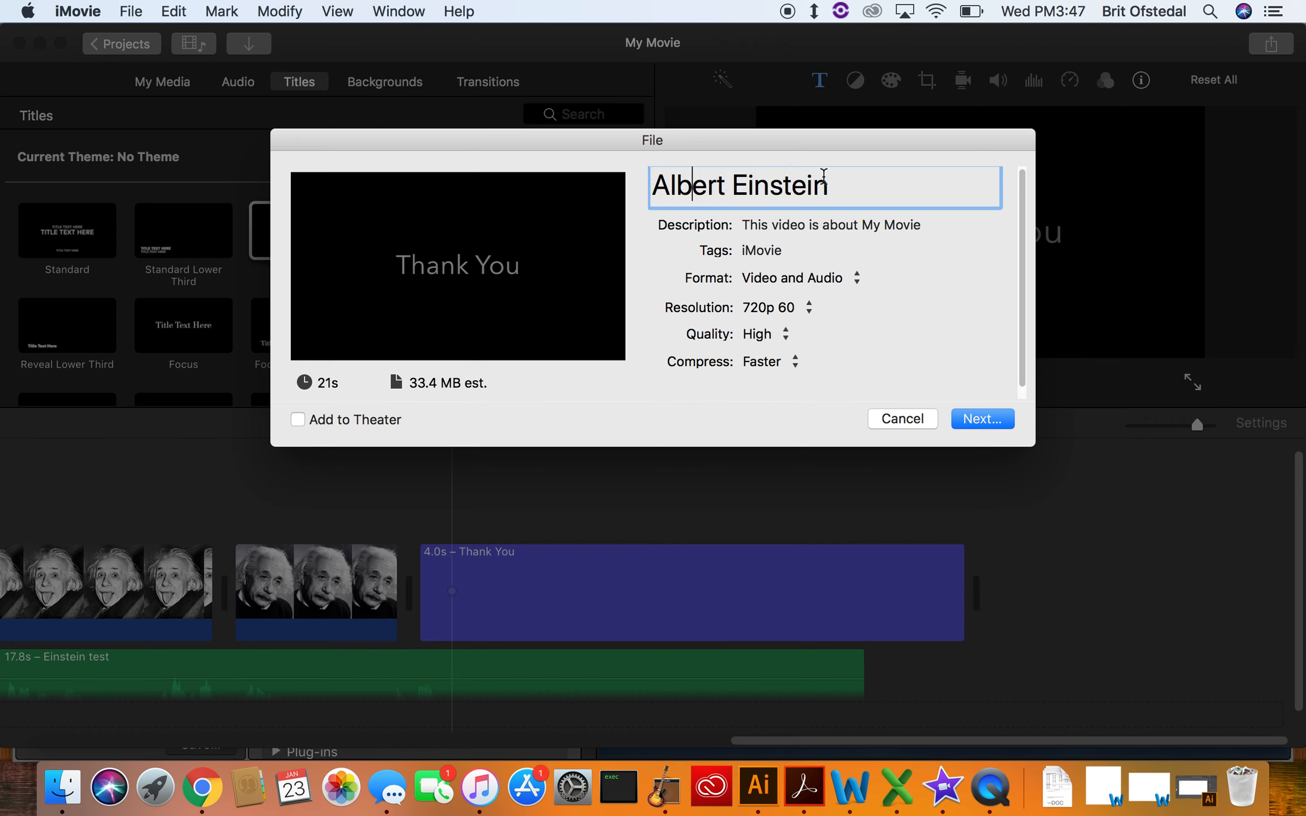
type("movie")
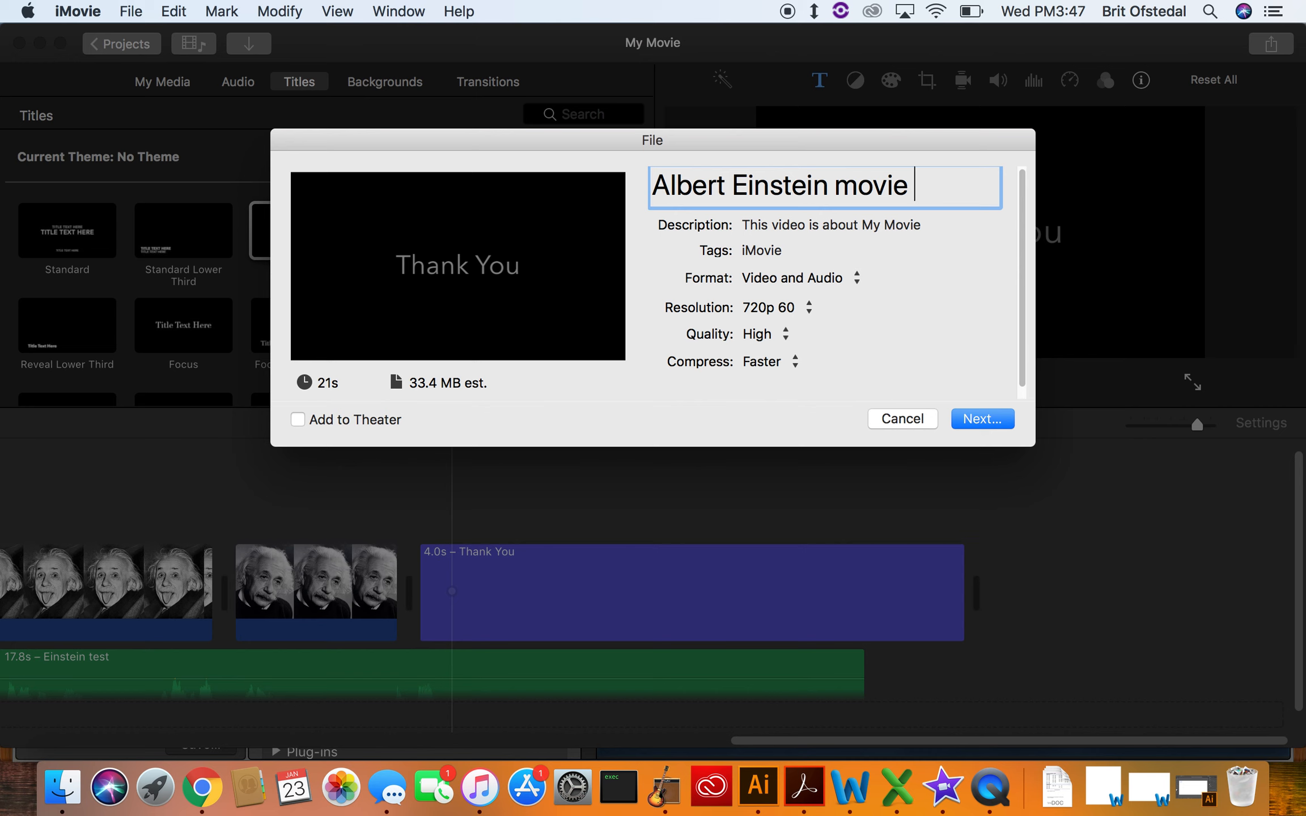
type(" - Ofstedal")
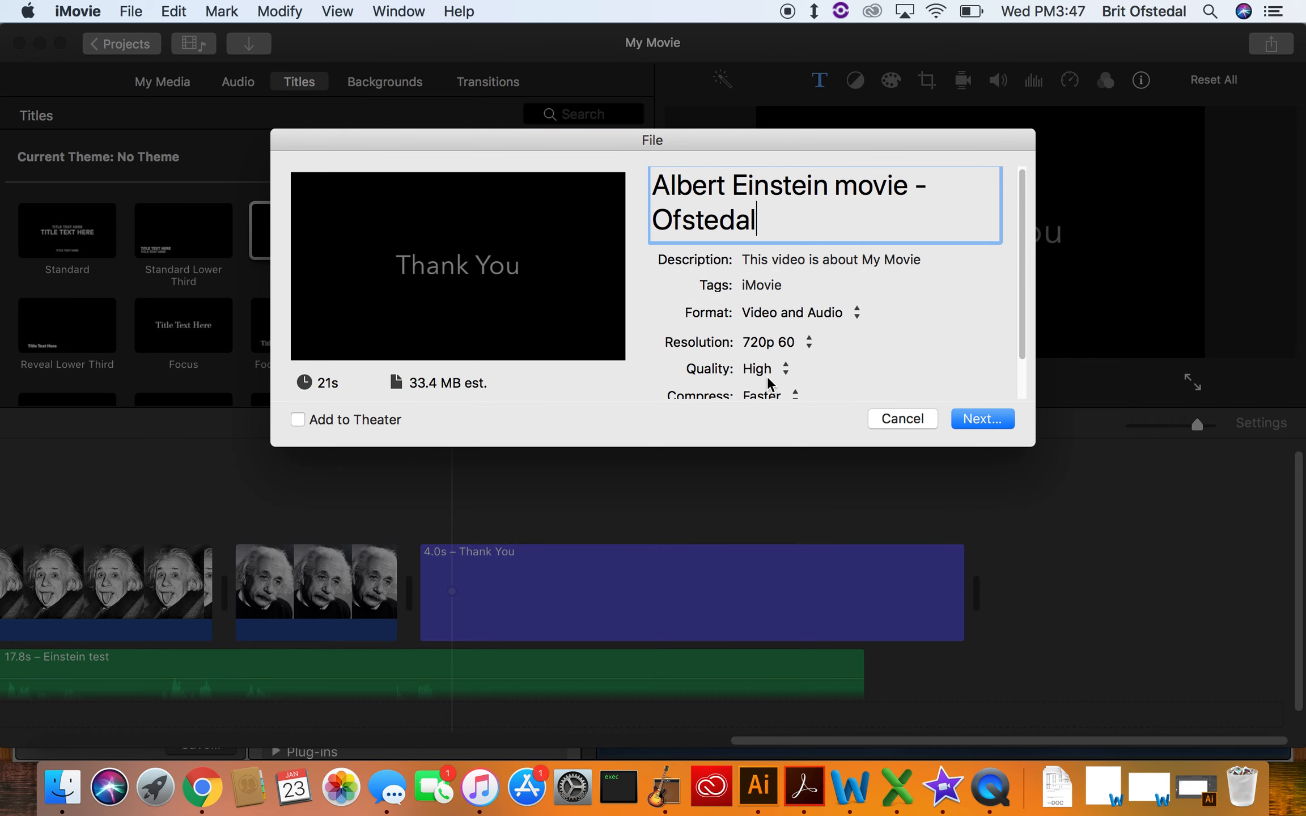
Step: Keep the export quality at High and save the movie file to the Desktop
left_click(784, 371)
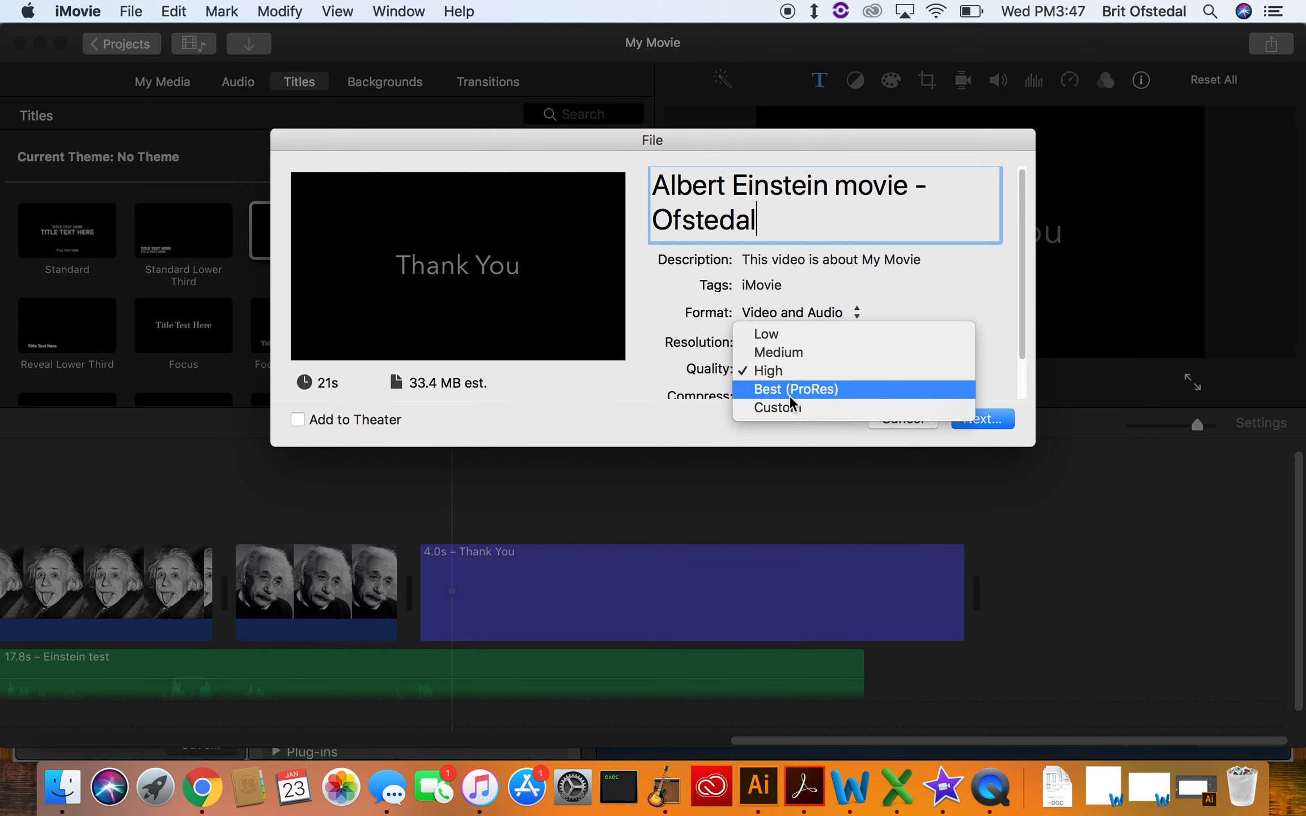
left_click(794, 370)
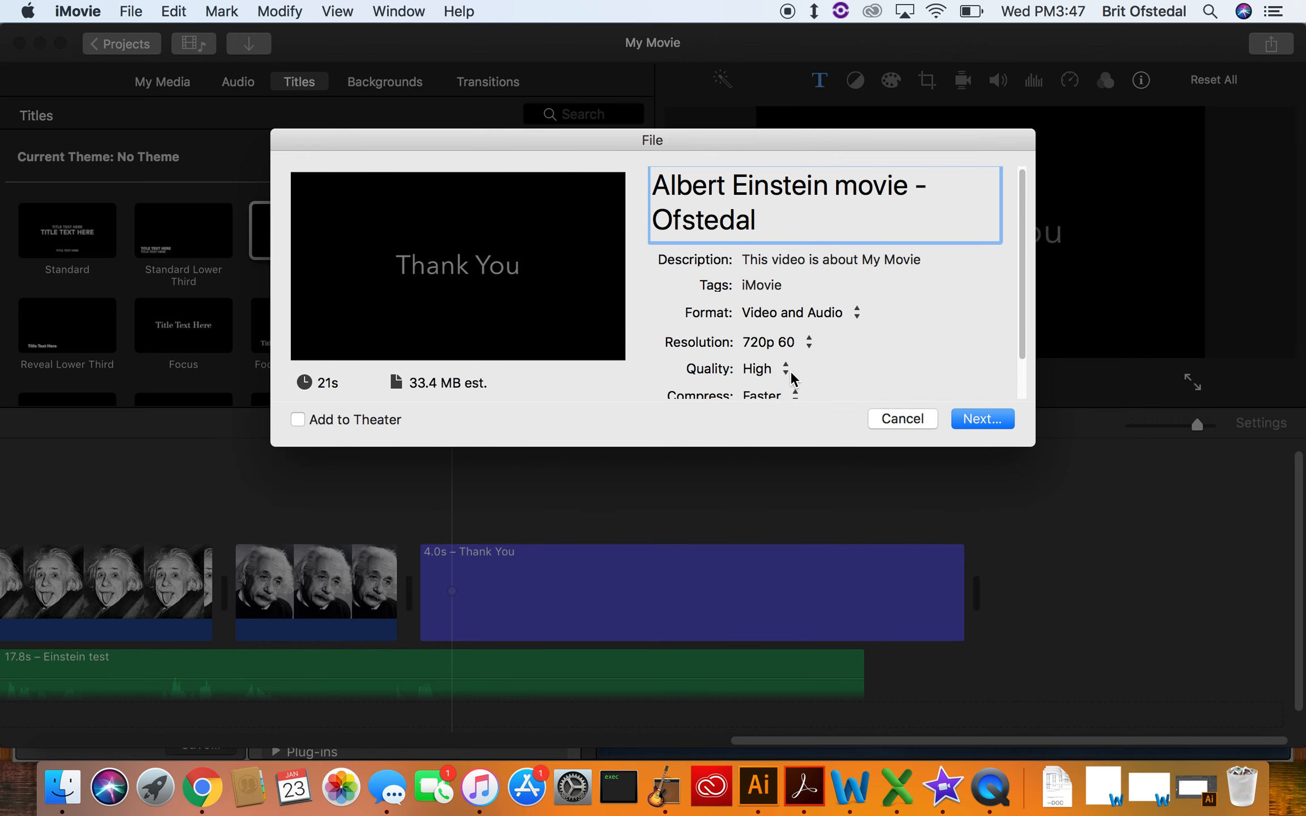
scroll(834, 368, "down", 2)
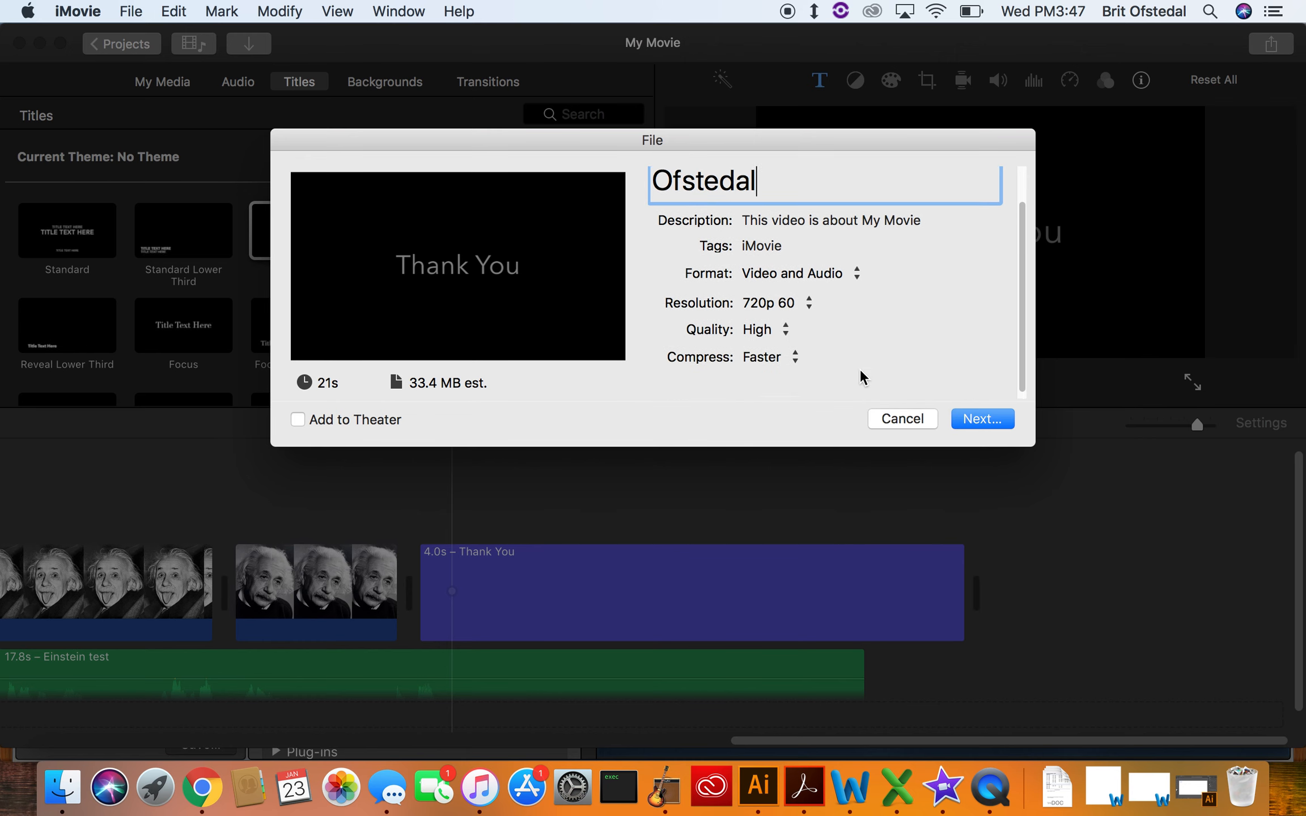
left_click(965, 423)
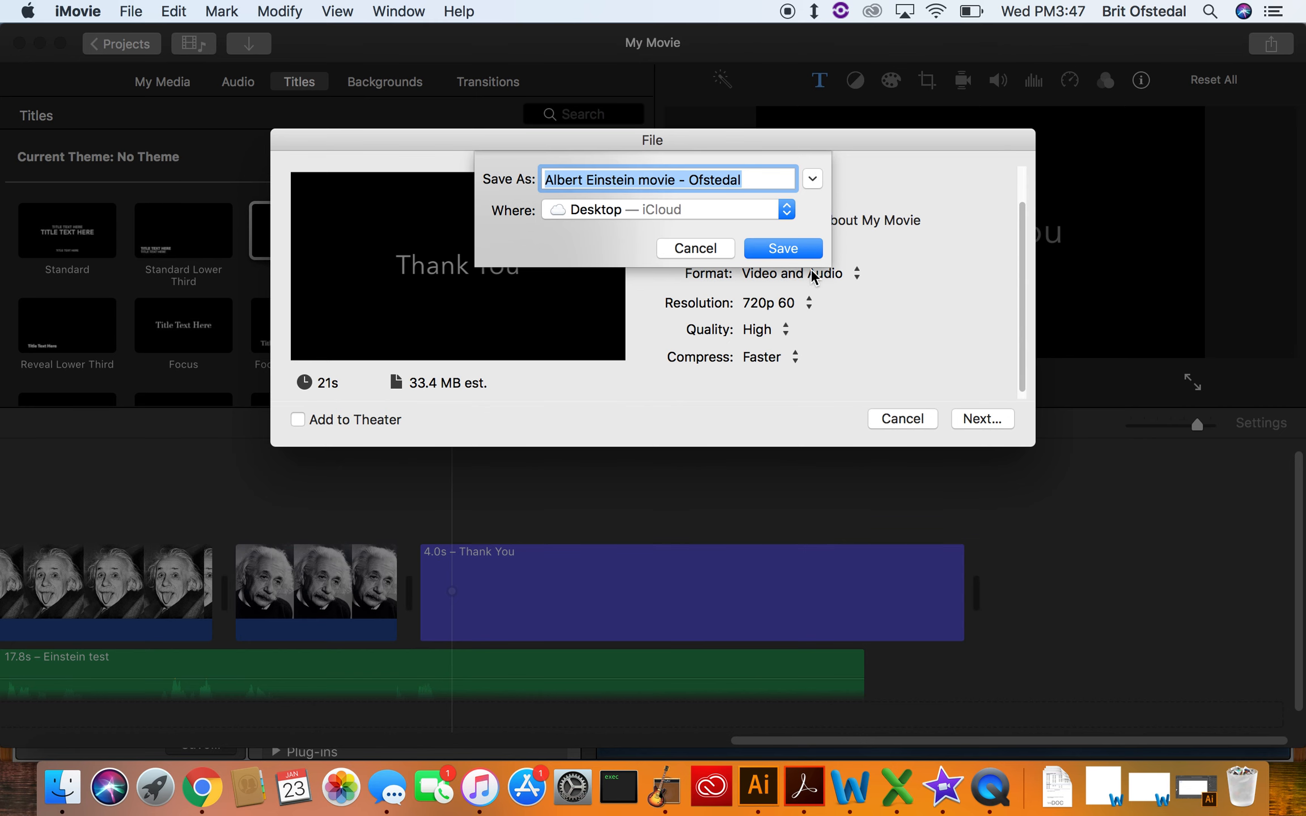
left_click(784, 250)
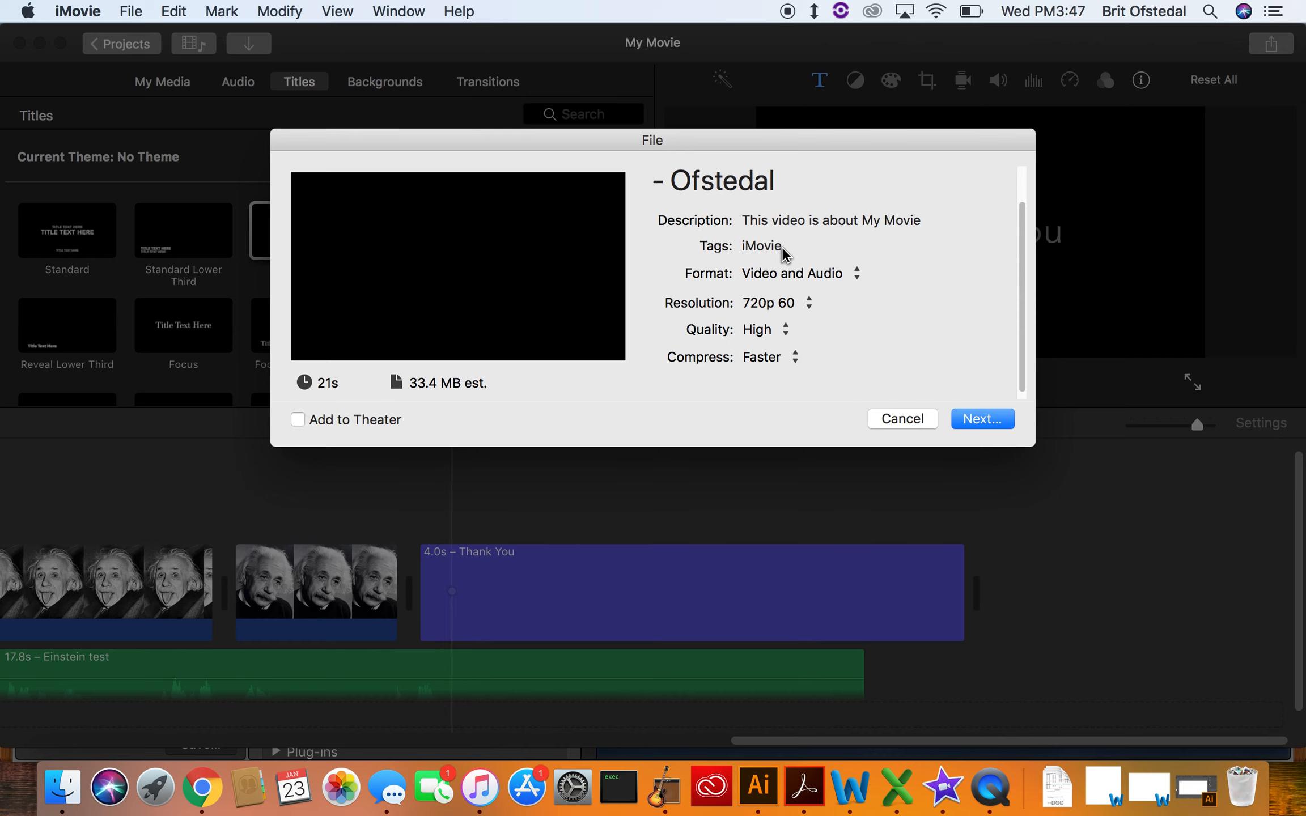